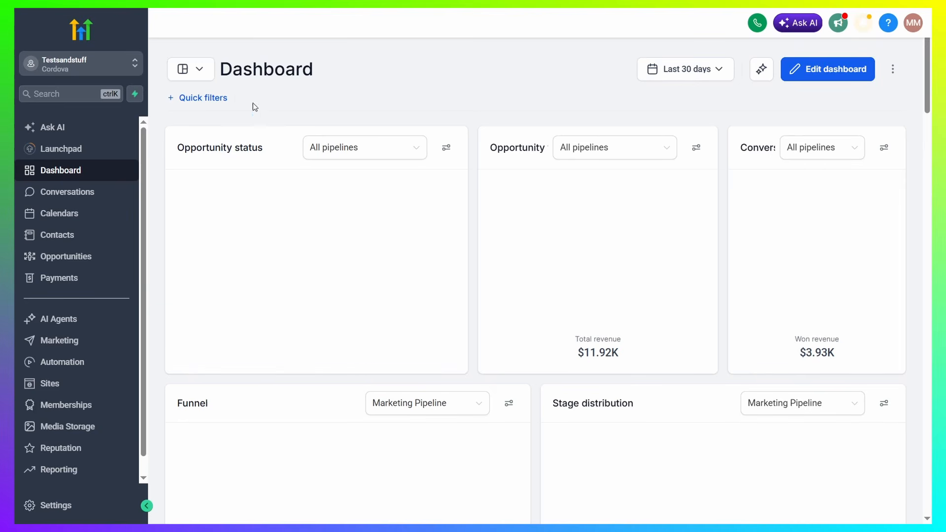
Switch from the Testsandstuff sub-account to the agency view and open Labs in the agency settings
left_click(127, 64)
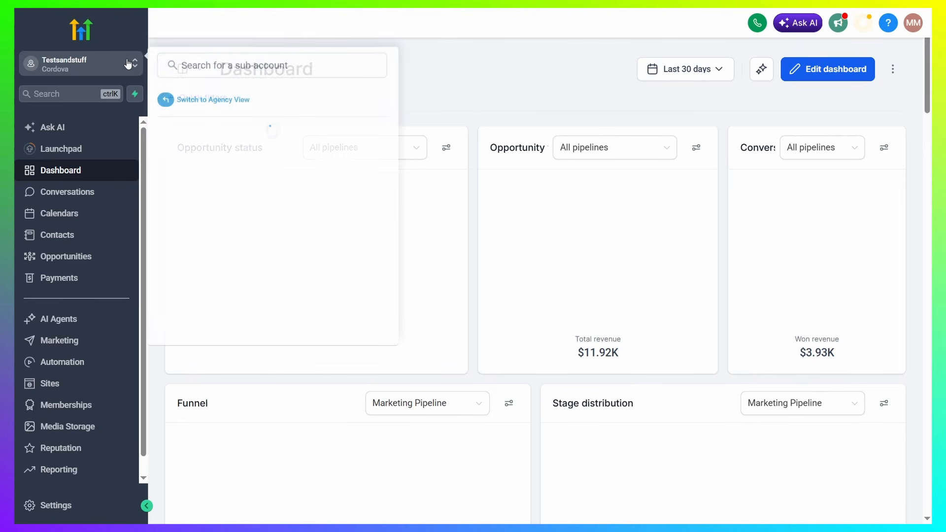
left_click(222, 101)
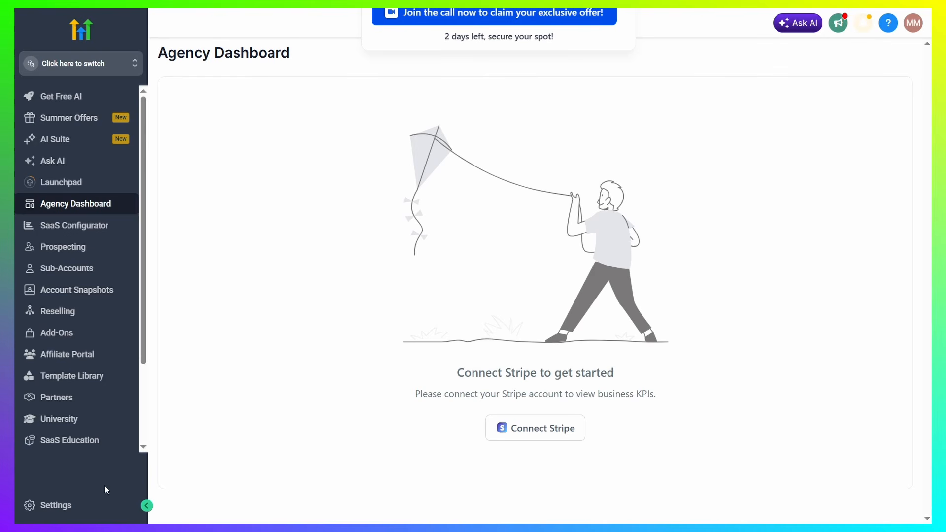
left_click(63, 509)
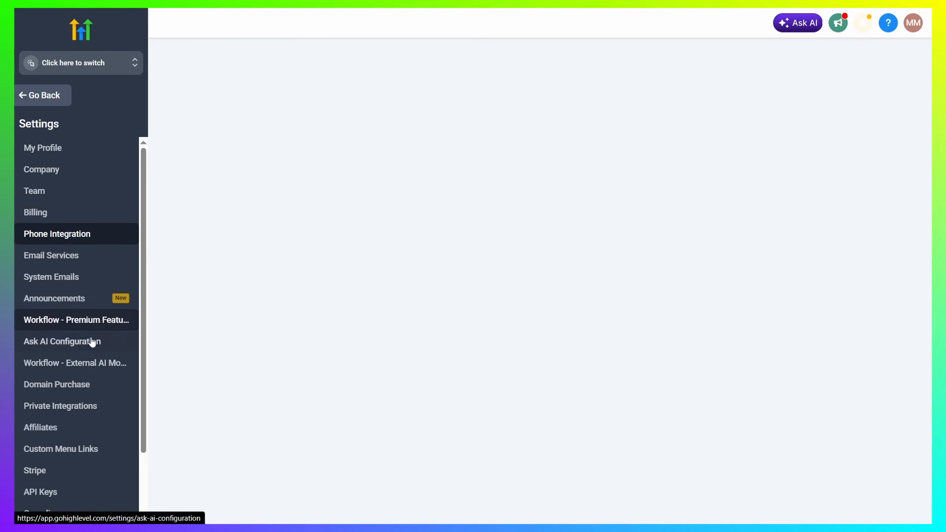
scroll(89, 345, "down", 2)
left_click(42, 472)
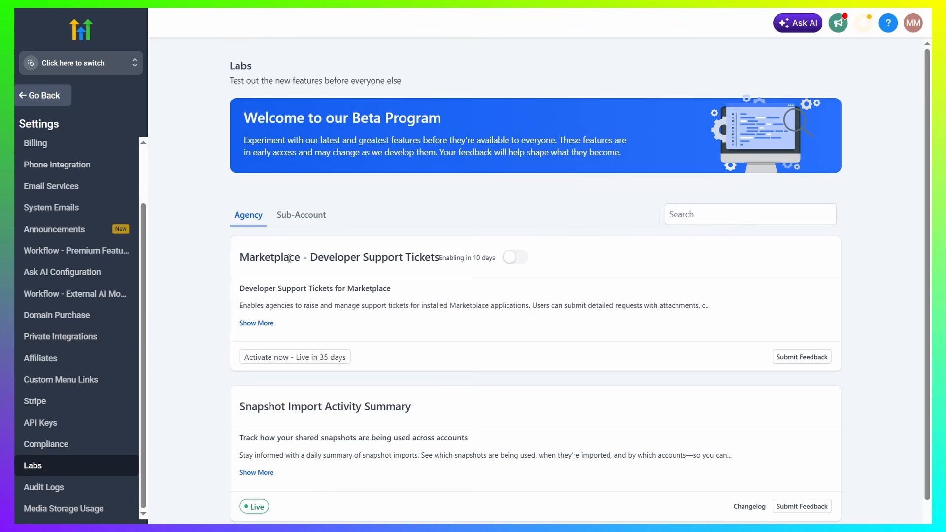
Among the sub-account Labs features, enable AI Studio for the ExplainSpace sub-account and save the change
scroll(693, 319, "down", 1)
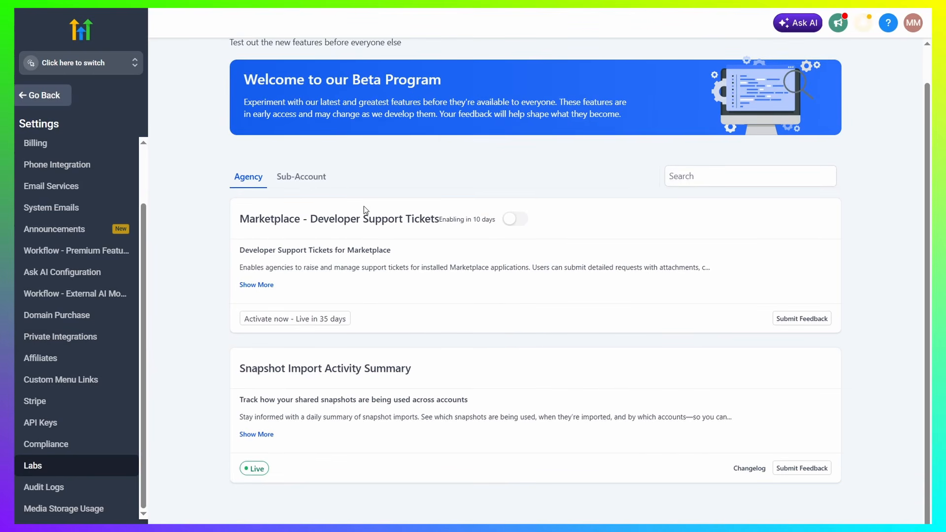
left_click(303, 178)
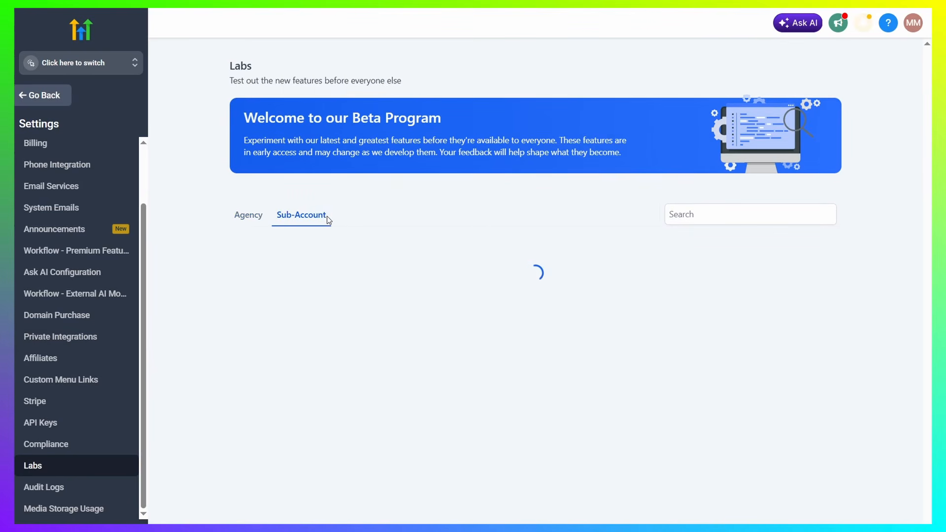
scroll(495, 284, "down", 10)
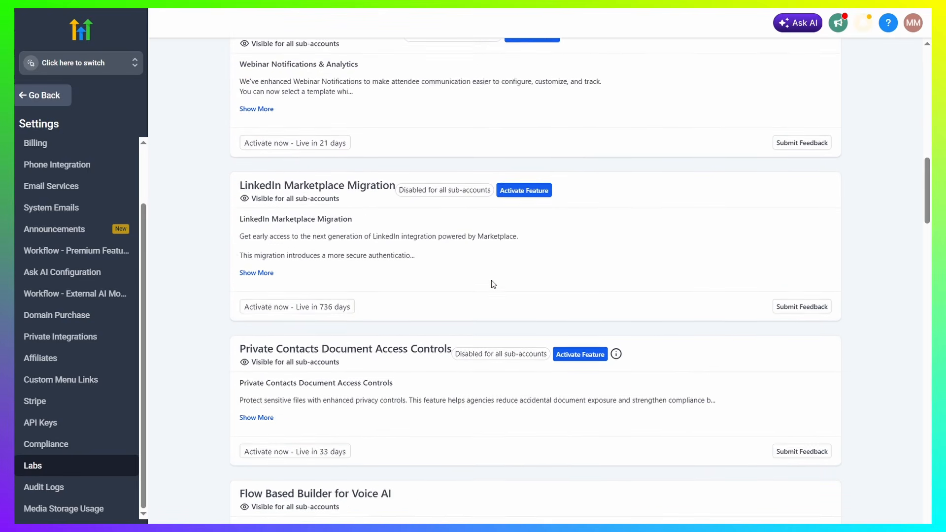
scroll(492, 282, "down", 15)
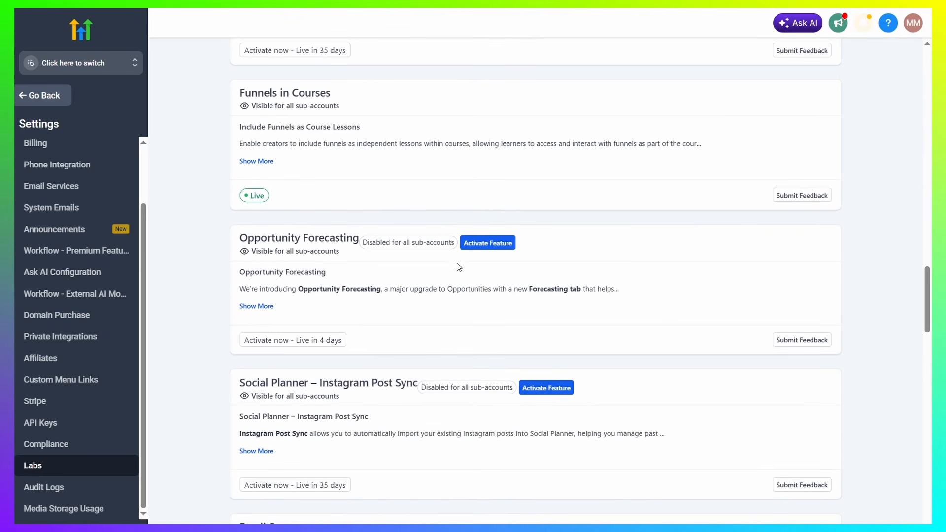
scroll(458, 267, "down", 10)
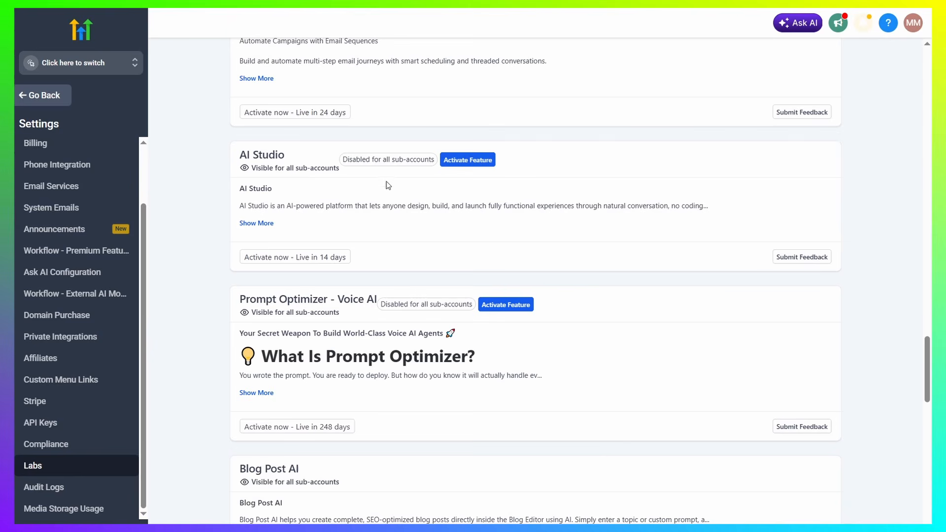
left_click_drag(238, 156, 306, 155)
left_click(306, 155)
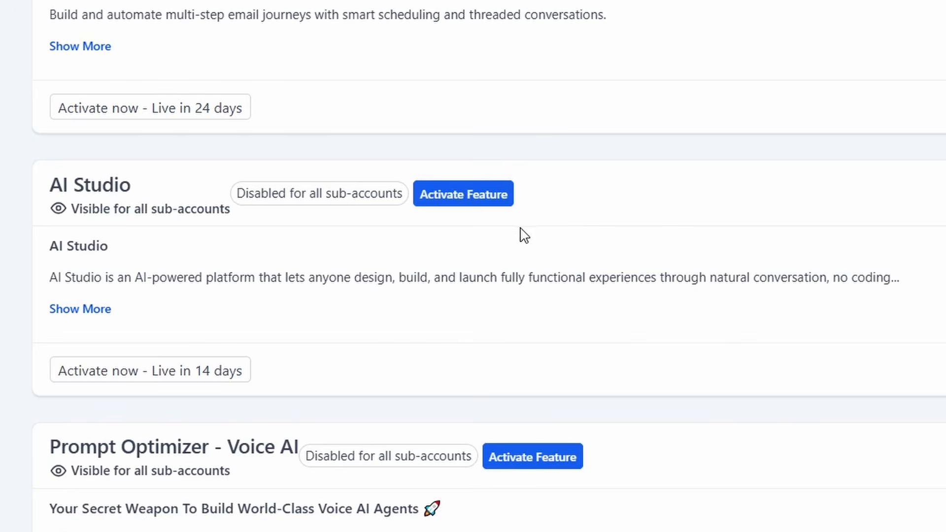
left_click(468, 202)
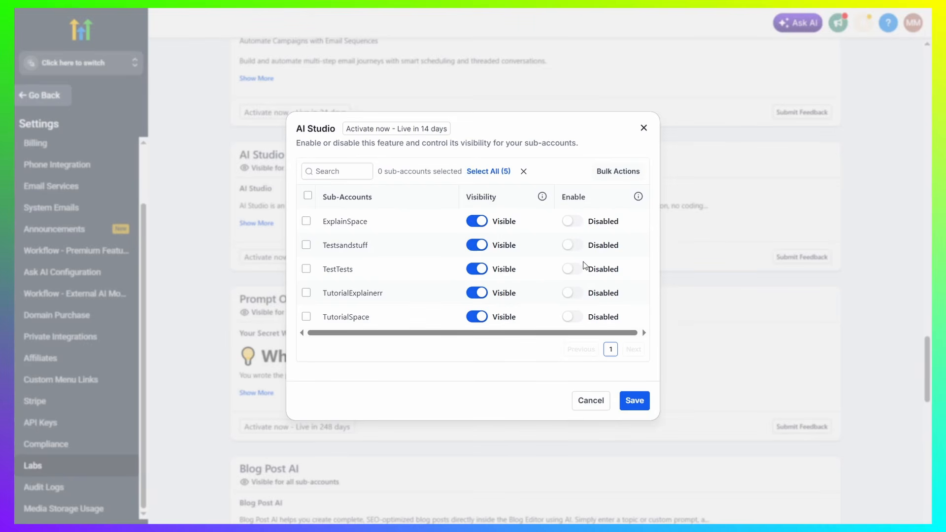
left_click(573, 225)
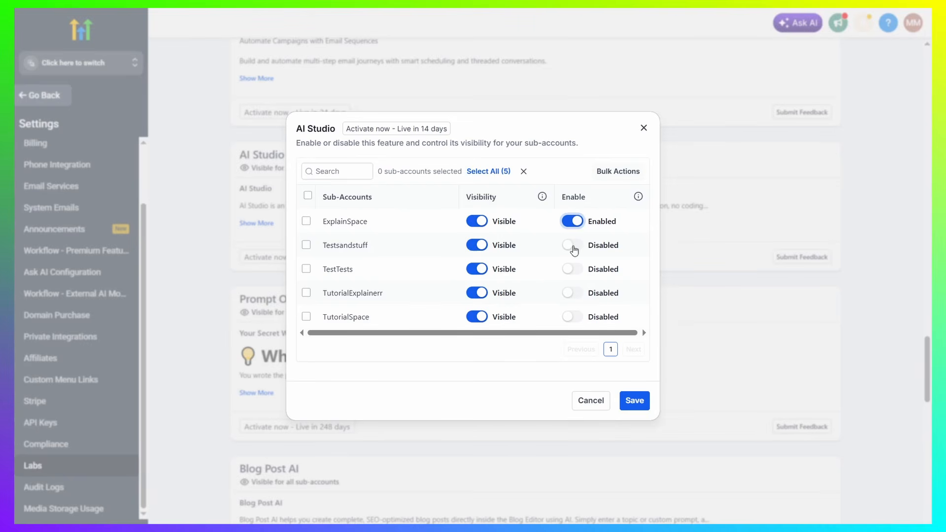
left_click(635, 401)
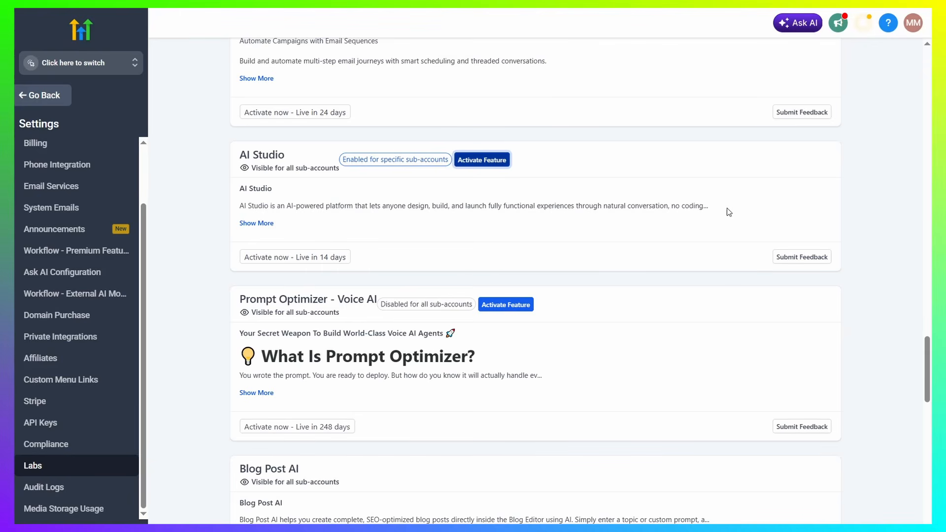
Switch to the Testsandstuff sub-account and open AI Studio
left_click(100, 60)
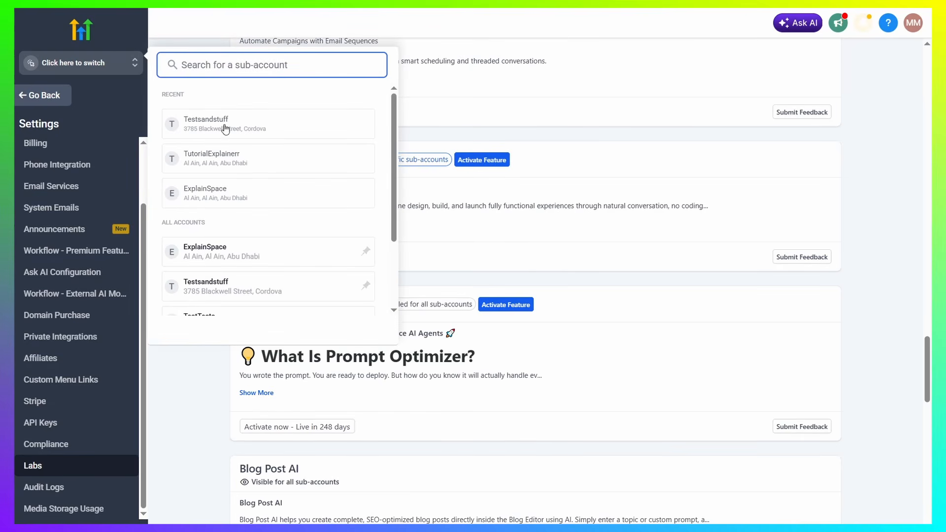
left_click(220, 125)
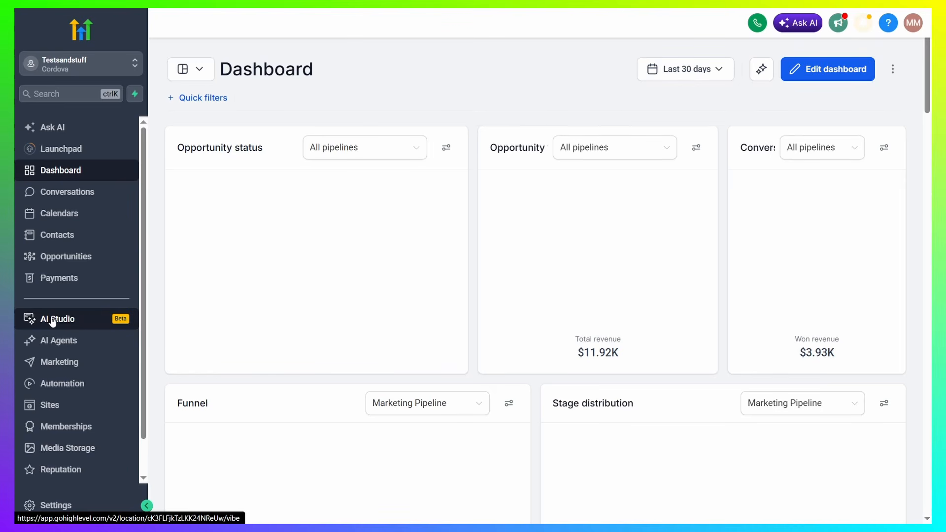
left_click(94, 316)
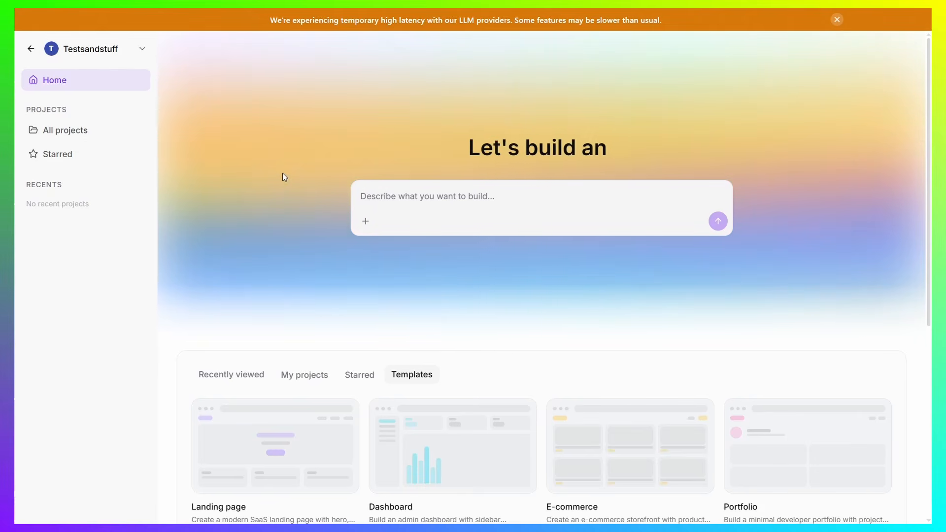
Generate a premium, modern landing page for a local pizza shop with a hero section, special offers, booking calendar, and red and white palette
left_click(445, 195)
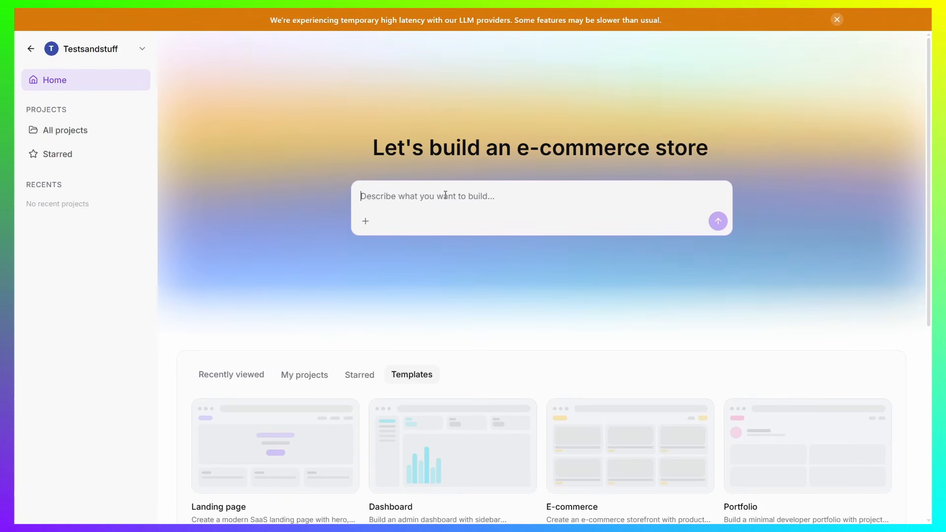
type("Build a premium, modern landing page for a local pizza shop. It needs a high-converting hero section, a clean layout displaying special offers, an embedded booking calendar for table reservations, and a bold red and white color palette.'  Once your prompt is locked in, hit 'Generate' and watch how fast this software works. Instead of loading a rigid template, the AI Studio engine dynamically structures custom section grids, writes your headlines, balances the spacing, and matches your brand colors tailored specifically to that business niche in seconds.")
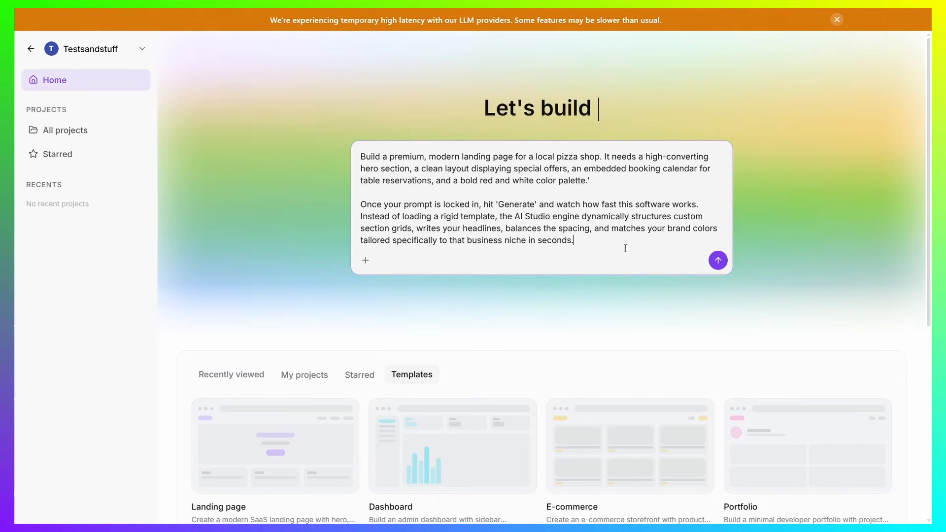
left_click(718, 260)
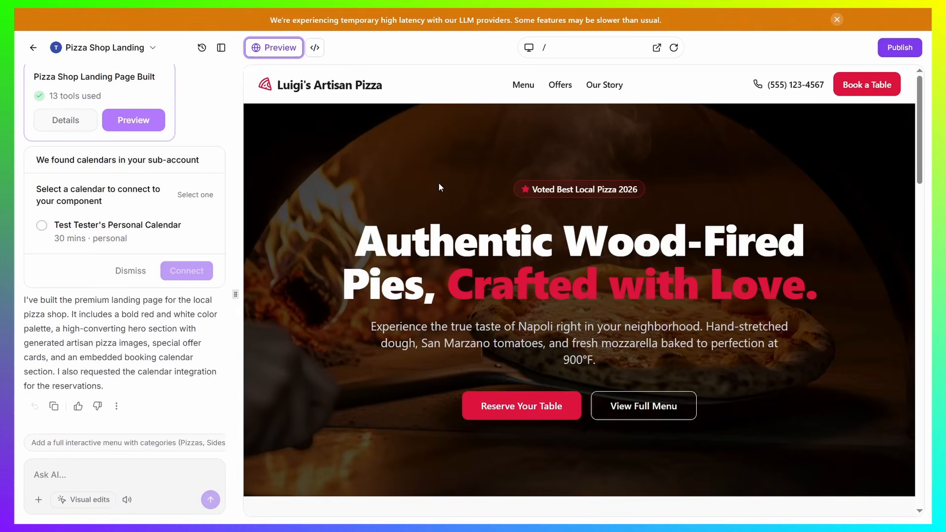
Review the generated pizza shop page from the hero through the special offers and table reservation sections to the footer
left_click(439, 185)
scroll(680, 239, "down", 5)
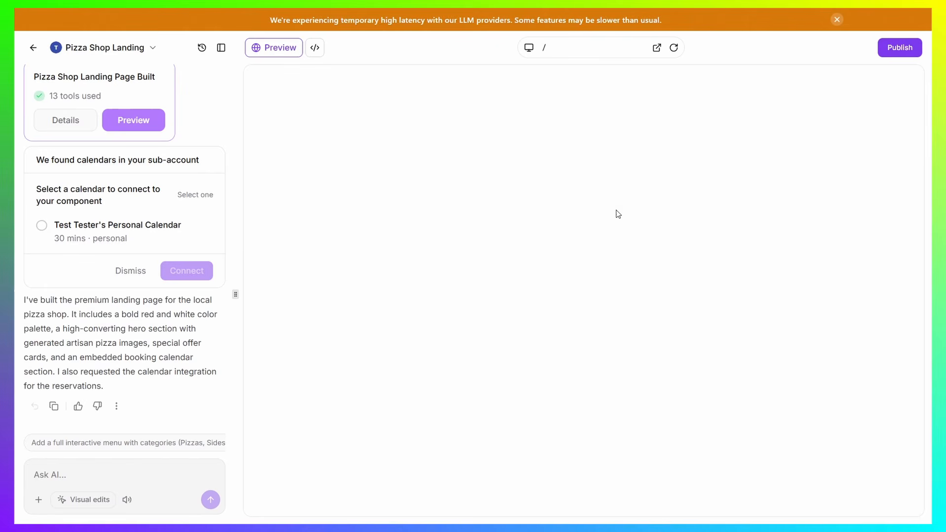
scroll(593, 300, "down", 3)
scroll(594, 300, "down", 4)
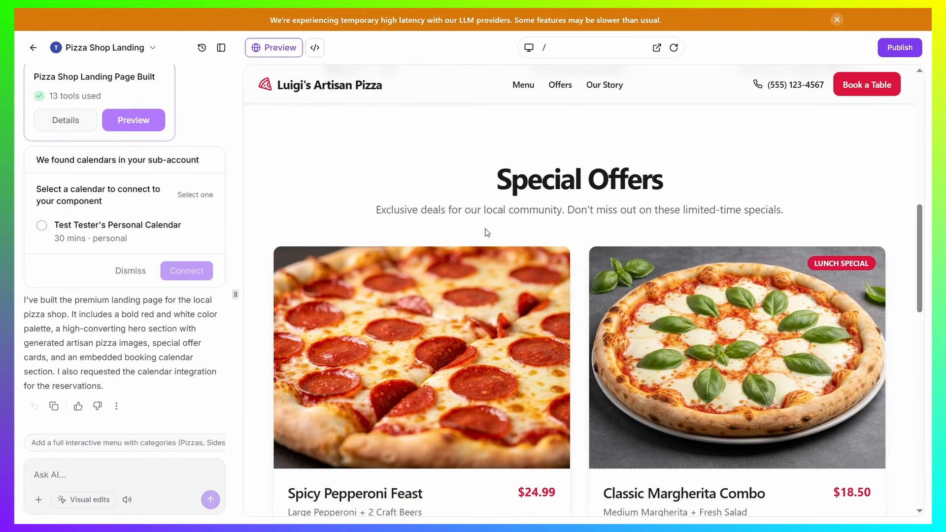
scroll(665, 233, "down", 4)
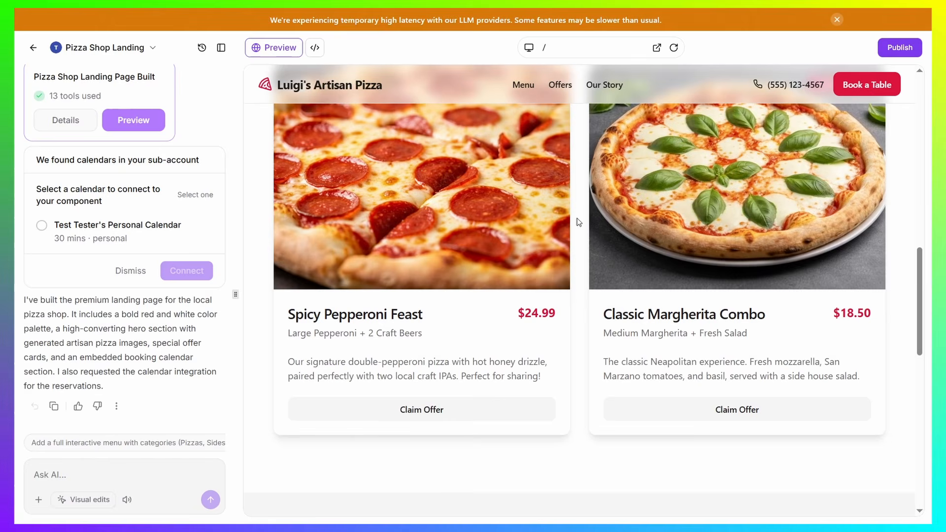
scroll(637, 297, "down", 7)
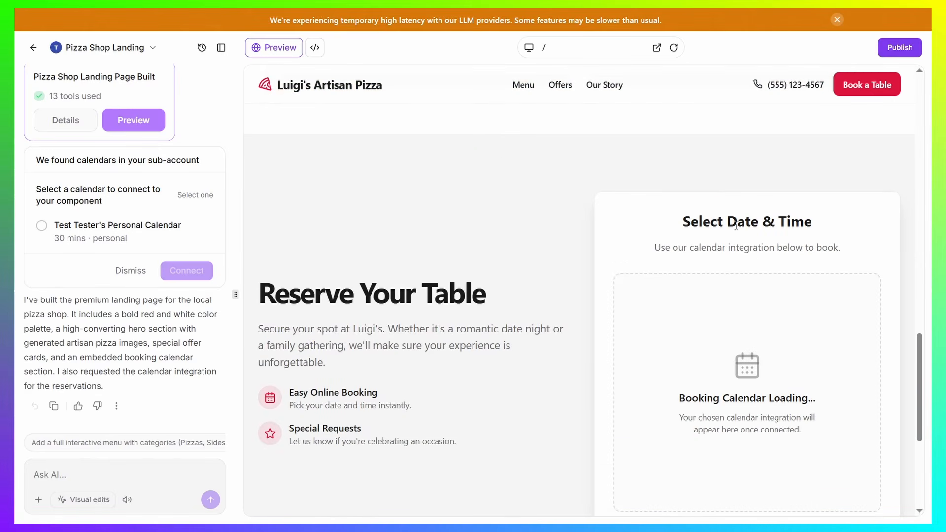
scroll(587, 273, "down", 2)
scroll(567, 271, "up", 8)
scroll(548, 269, "down", 6)
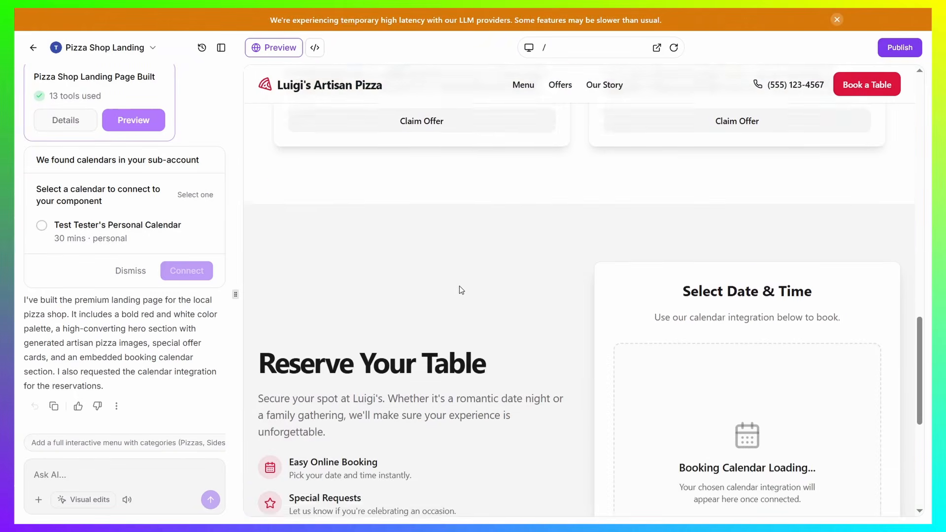
scroll(540, 287, "down", 3)
scroll(416, 320, "up", 7)
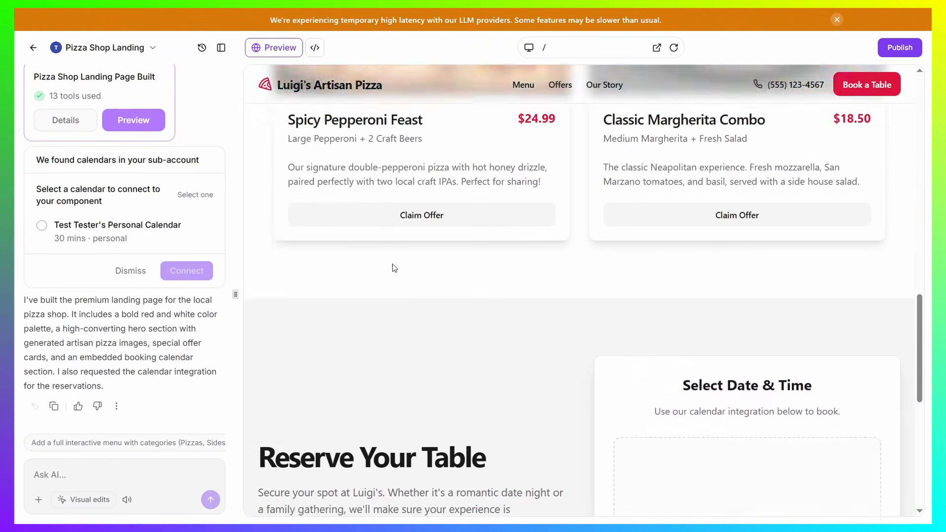
scroll(539, 359, "down", 7)
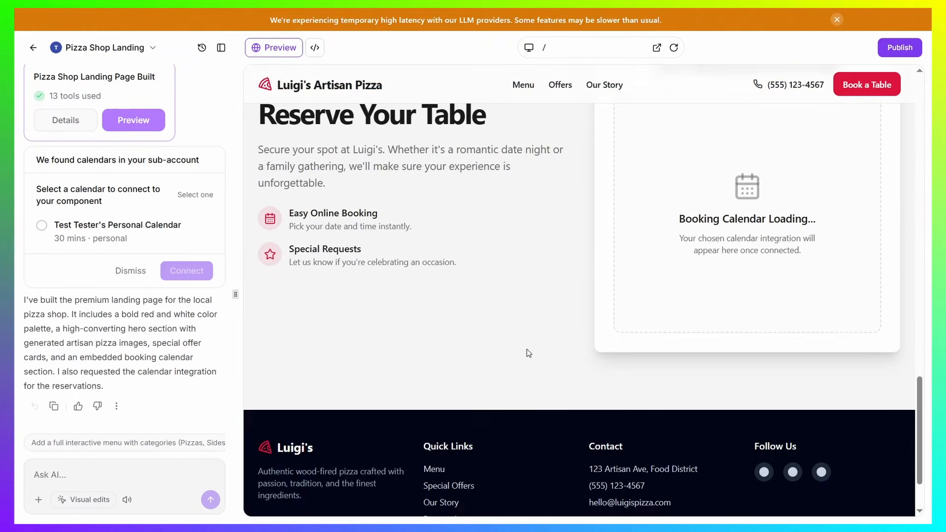
scroll(418, 323, "down", 2)
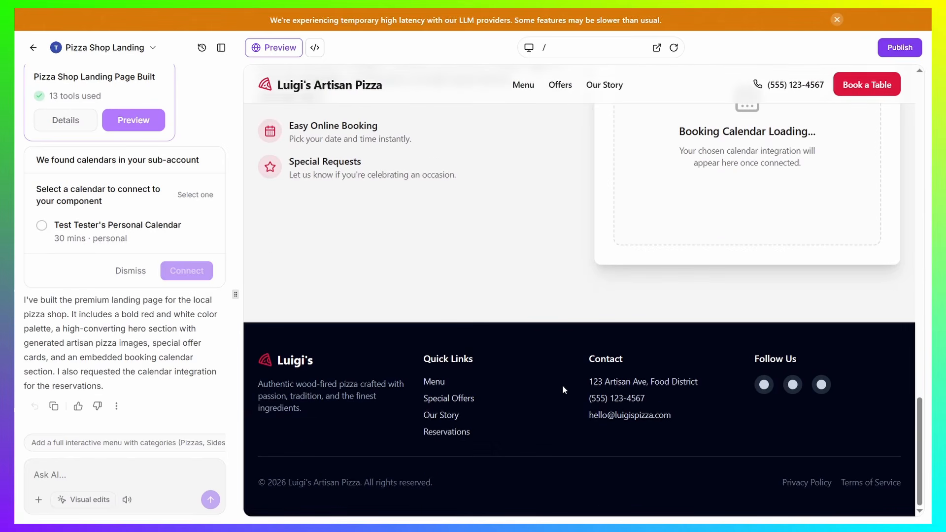
scroll(563, 386, "up", 8)
scroll(638, 348, "up", 6)
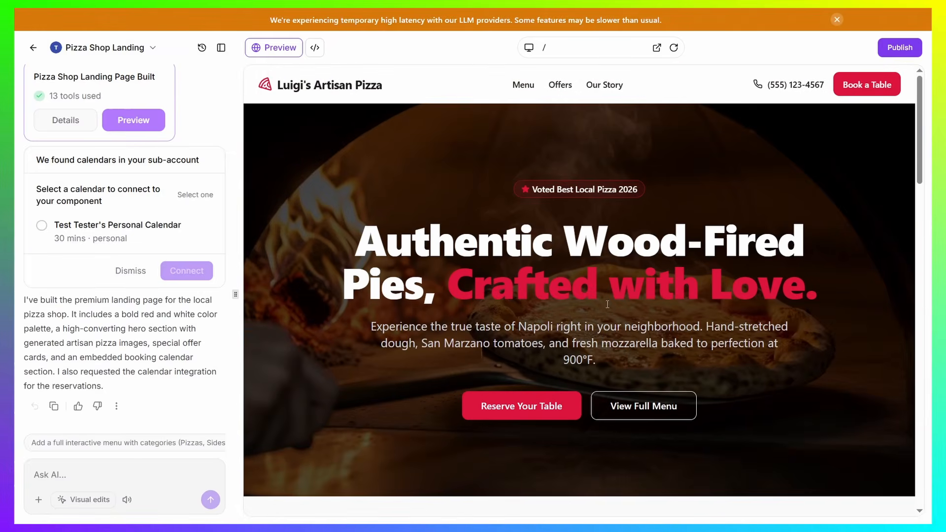
Examine the hero section's description and headline and the shop name in the page header
left_click_drag(608, 371, 360, 319)
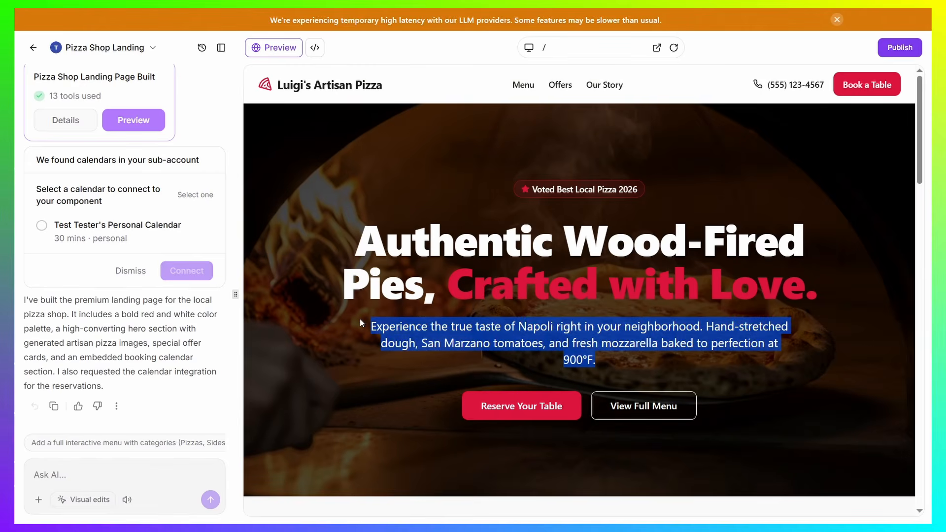
left_click(359, 319)
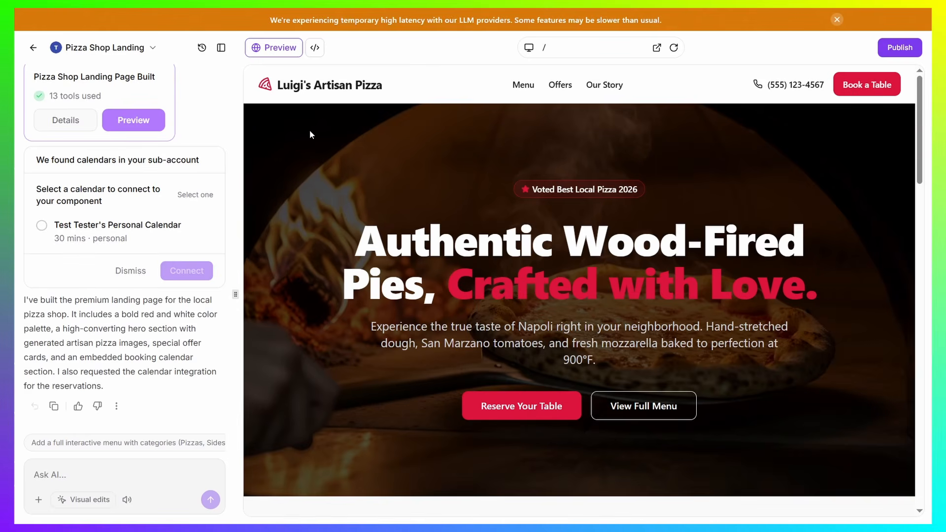
left_click_drag(384, 86, 276, 86)
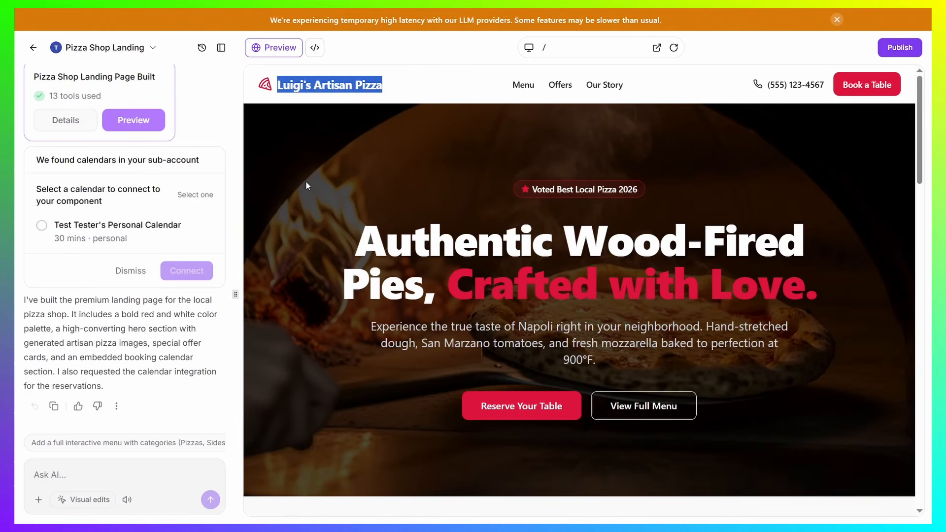
left_click(307, 188)
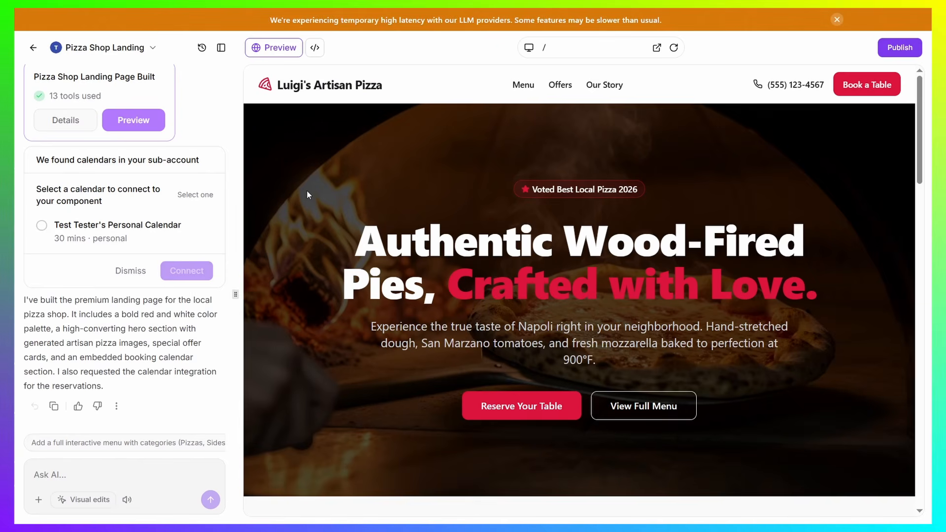
left_click_drag(383, 87, 259, 89)
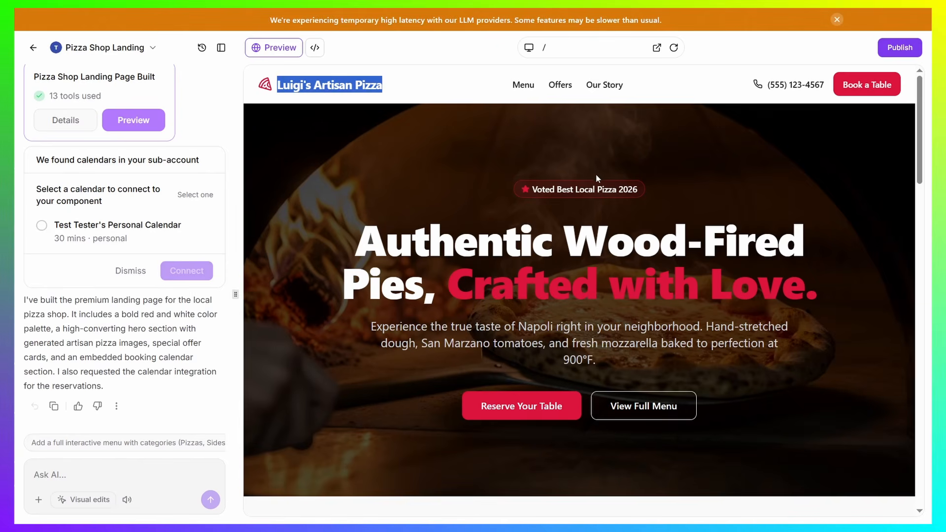
scroll(847, 298, "down", 1)
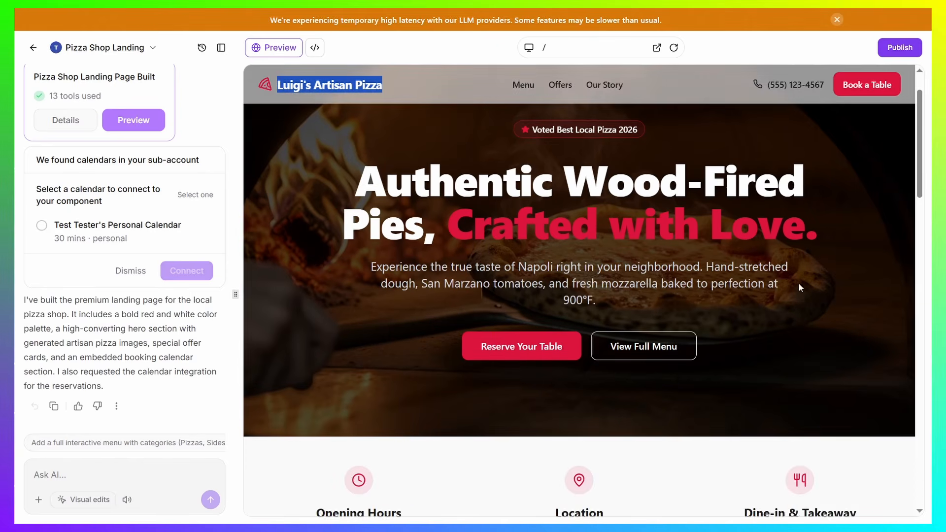
left_click_drag(818, 229, 317, 171)
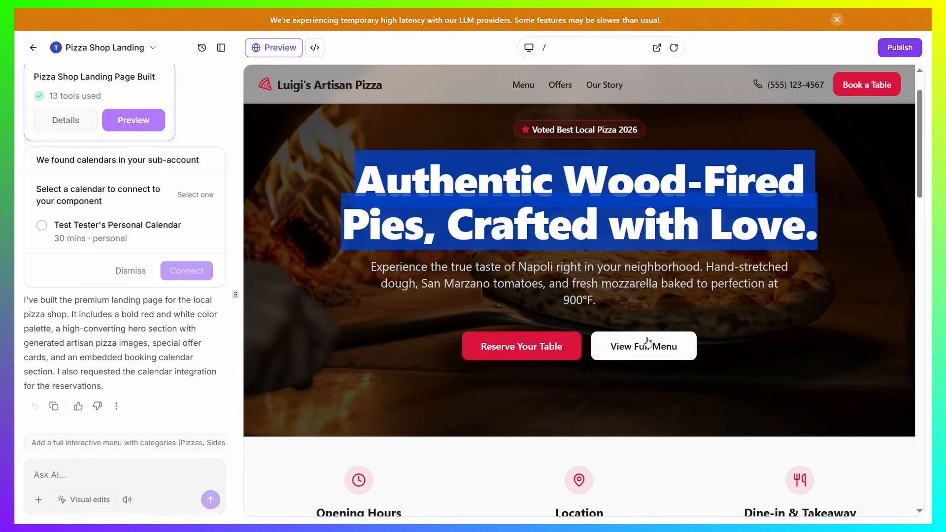
Ask the AI to make the CTA button larger and the hero headline more urgent
left_click(634, 175)
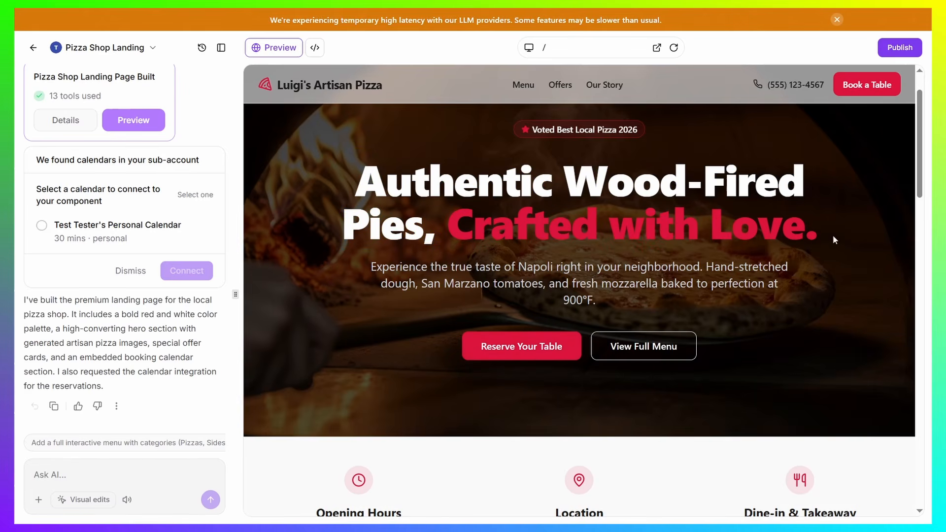
left_click_drag(832, 235, 351, 170)
left_click(322, 176)
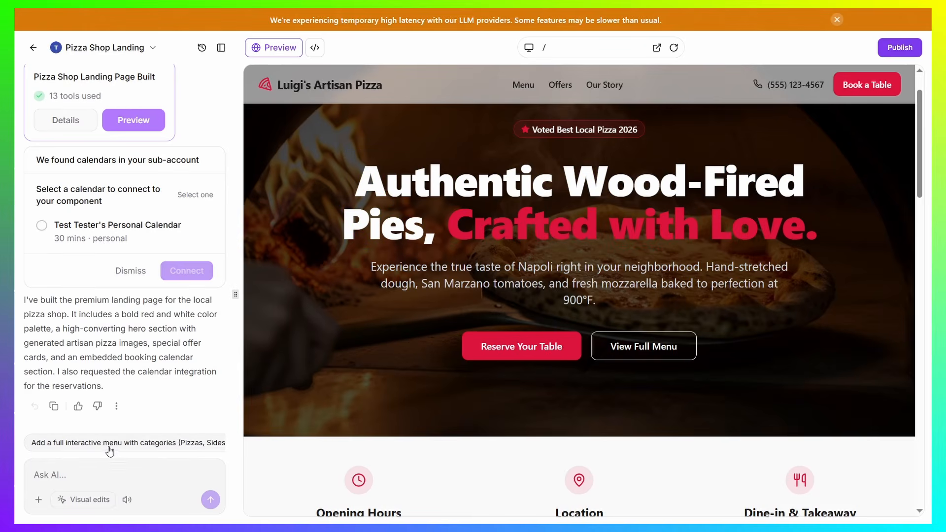
left_click(99, 477)
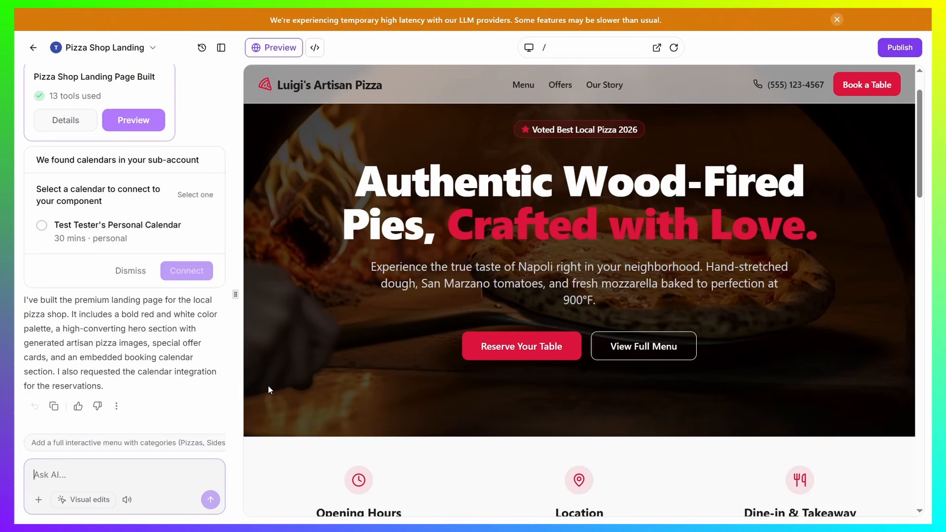
type("Make the CTA butto")
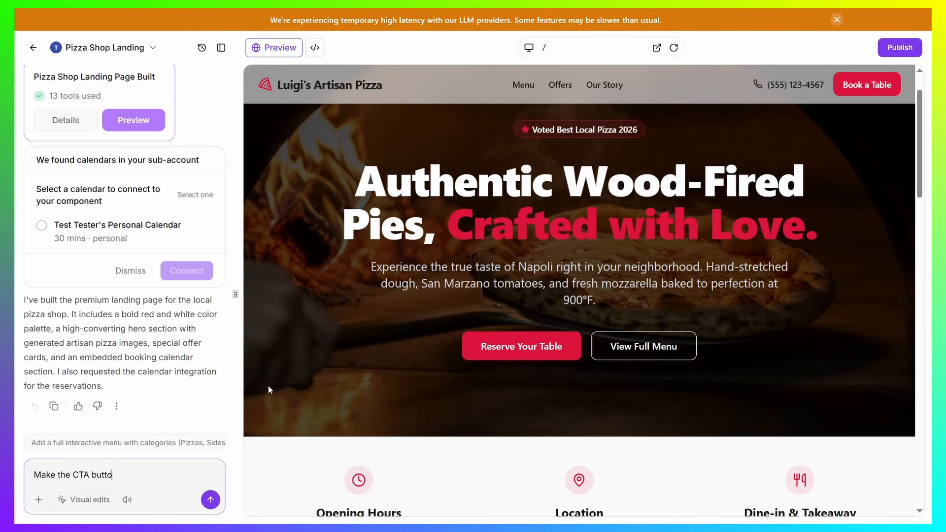
type("n larger, ab")
key("BackSpace")
type("nd the headline to be more urgent!")
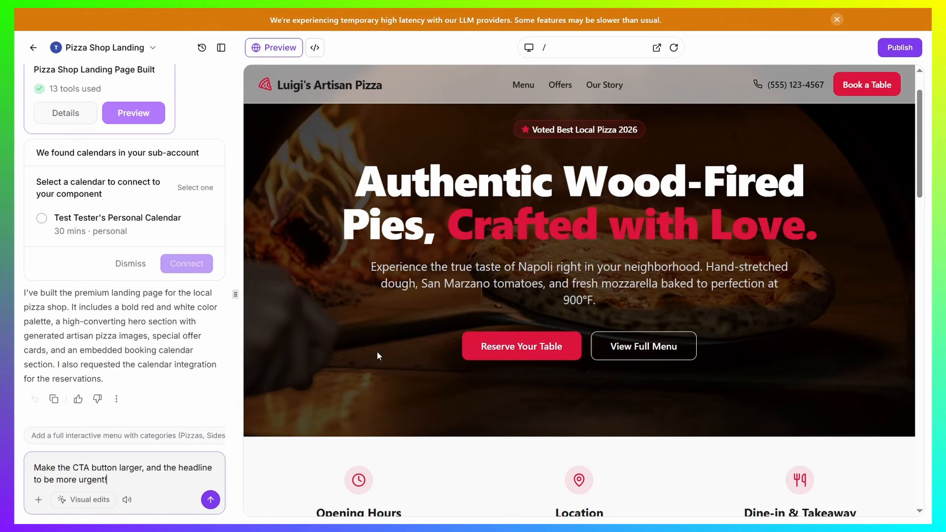
scroll(697, 242, "down", 6)
scroll(665, 348, "up", 4)
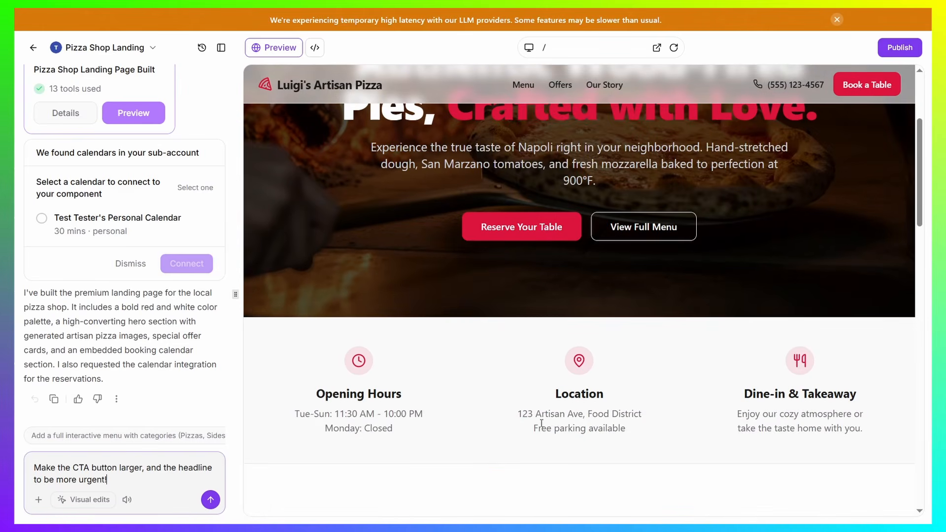
scroll(431, 377, "up", 3)
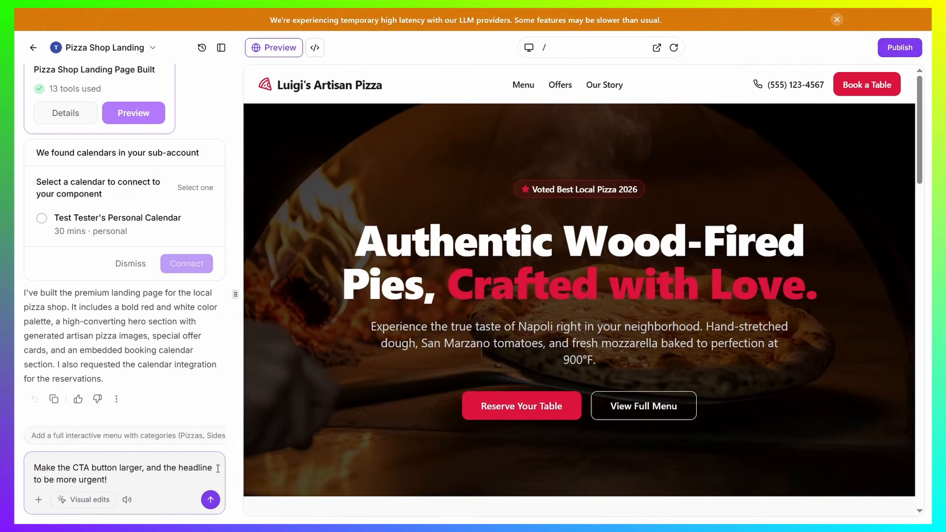
left_click(210, 499)
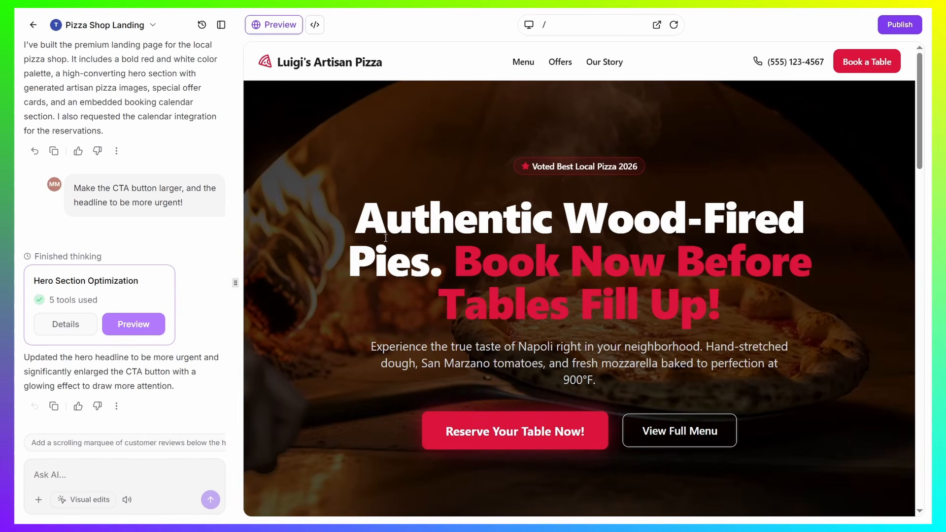
Review the revised hero headline and CTA button, the special offers and reservation sections, and the opening hours, location and dine-in highlights
left_click_drag(348, 217, 759, 289)
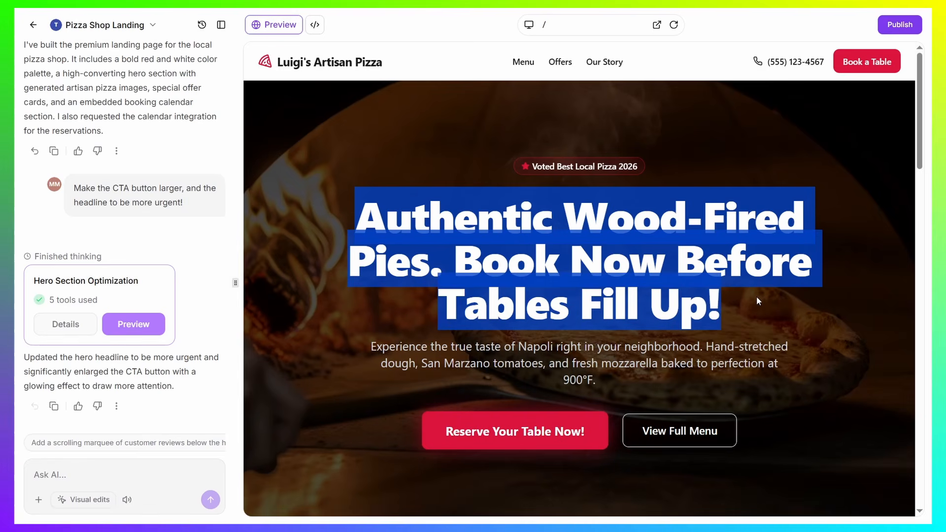
left_click(756, 296)
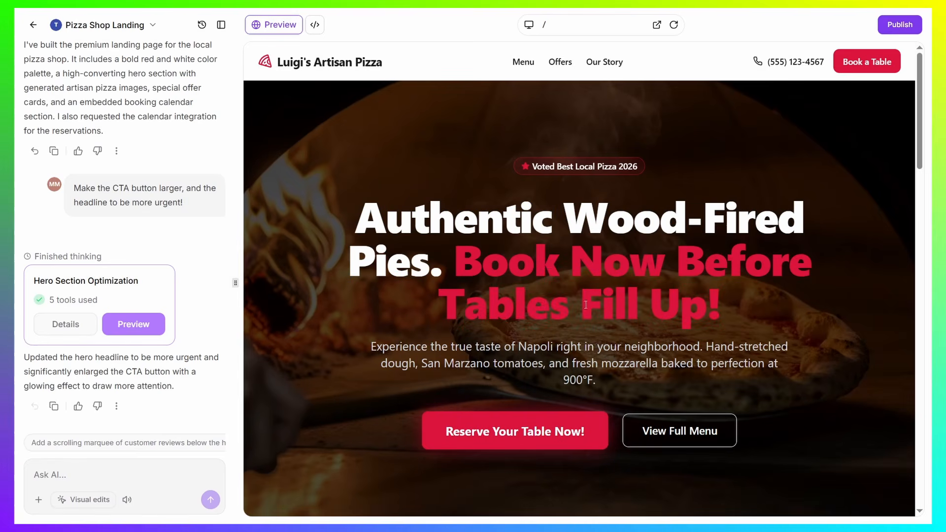
scroll(627, 313, "down", 3)
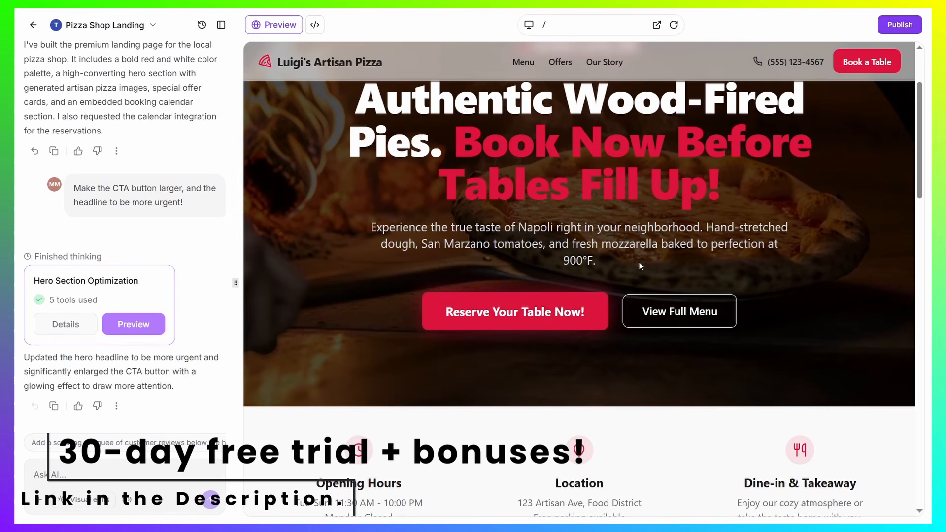
scroll(640, 266, "down", 6)
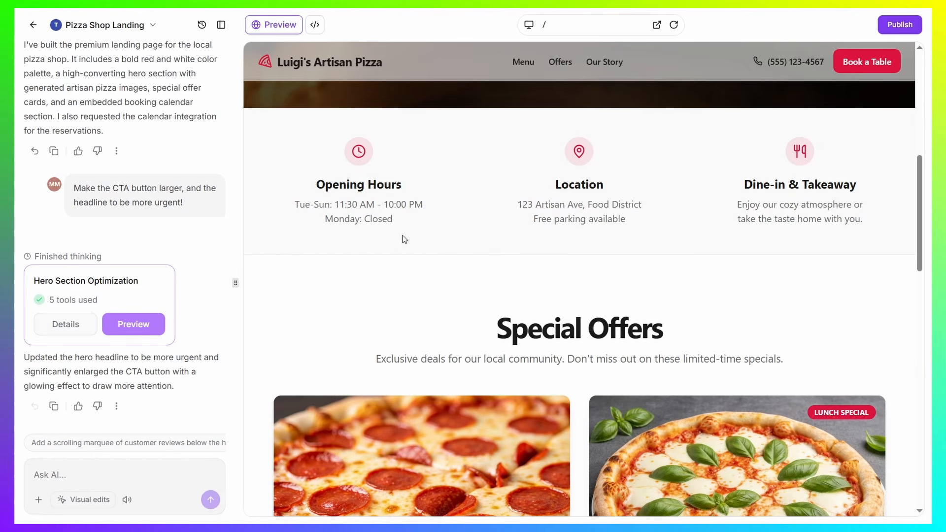
scroll(432, 247, "up", 3)
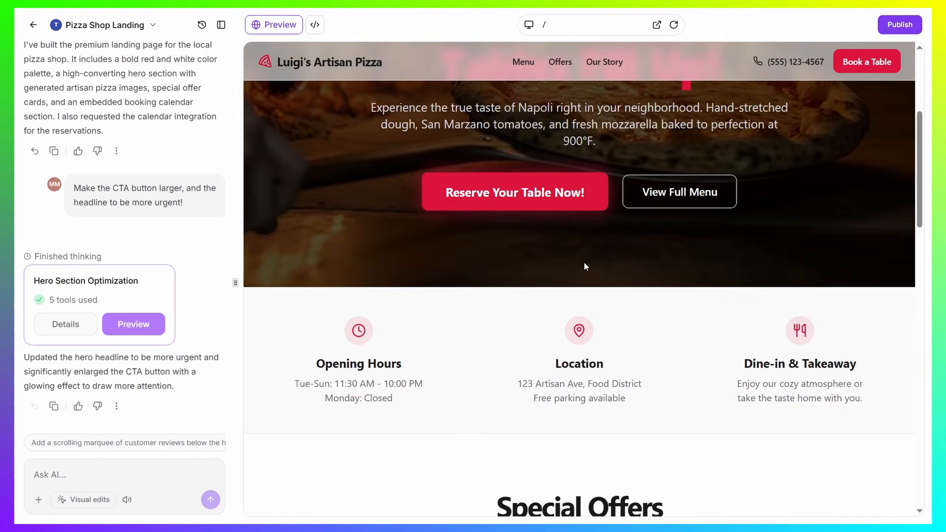
scroll(525, 258, "down", 7)
scroll(525, 261, "down", 5)
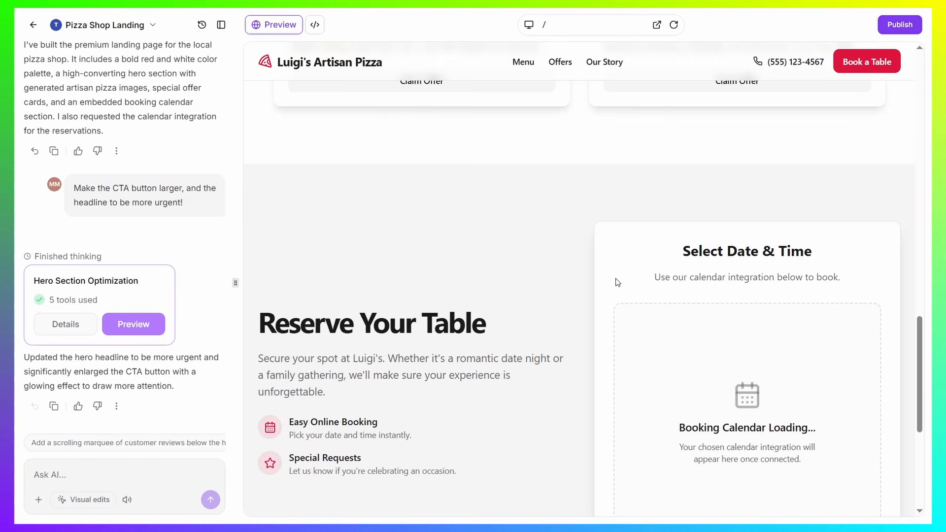
scroll(525, 263, "down", 4)
scroll(504, 219, "up", 10)
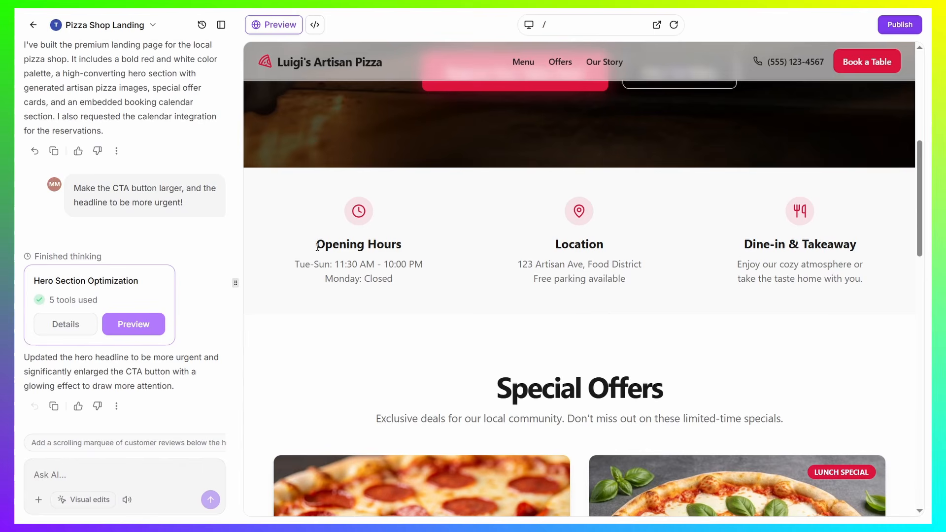
left_click_drag(315, 244, 422, 247)
left_click(474, 243)
left_click_drag(567, 246, 732, 247)
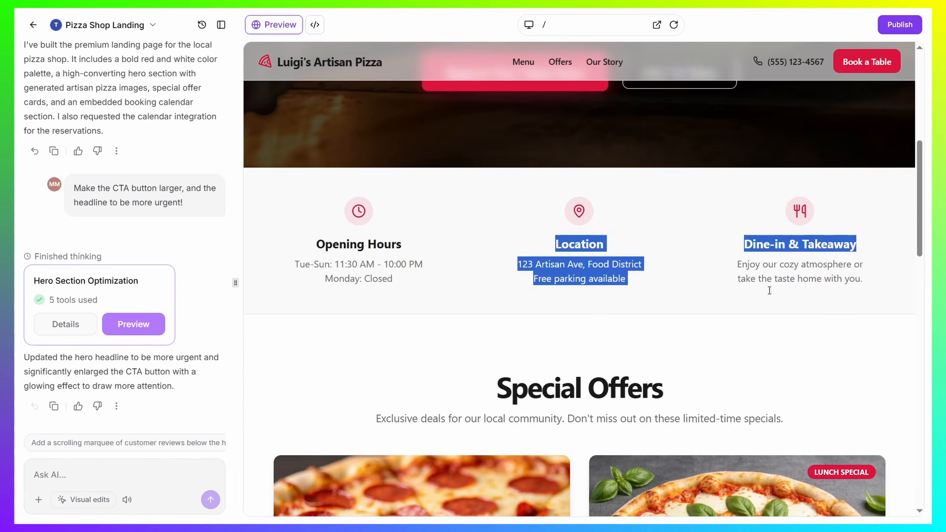
left_click(729, 312)
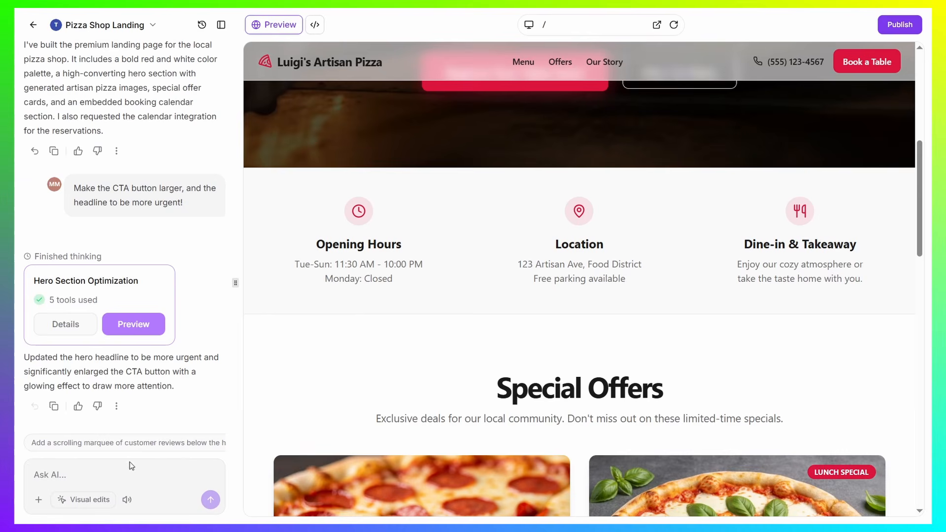
Ask the AI for a glowing neon dark theme without white, and interactive hover glow effects on the opening hours, location and dine-in & takeaway highlights
left_click(145, 474)
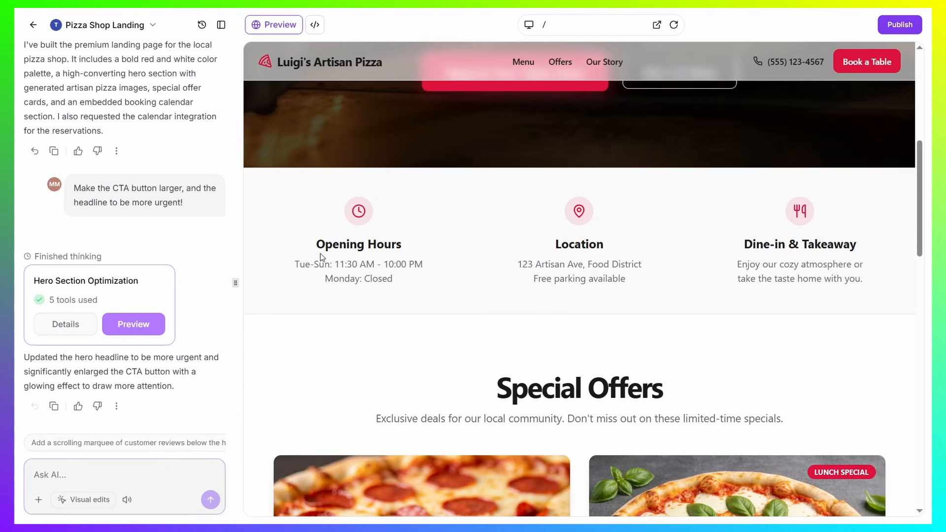
left_click_drag(314, 248, 441, 244)
left_click_drag(524, 242, 695, 246)
left_click(744, 240)
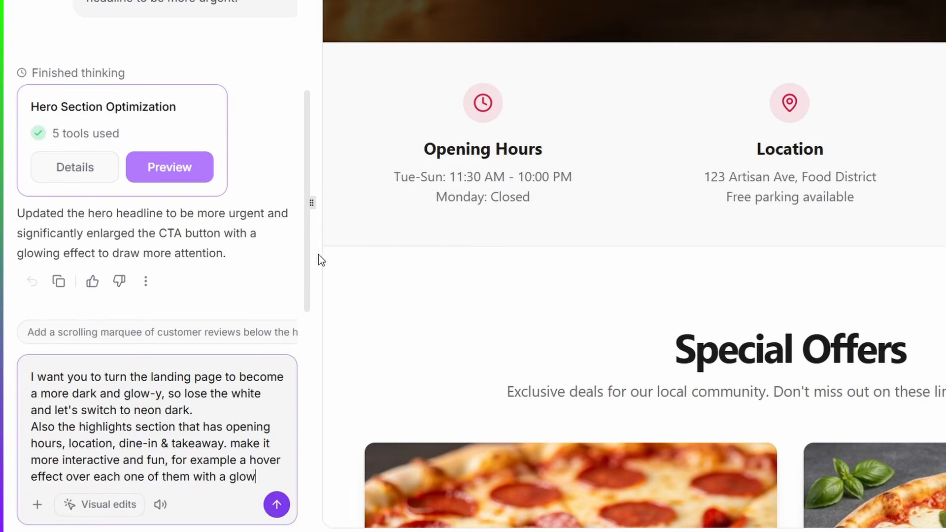
left_click_drag(419, 149, 638, 146)
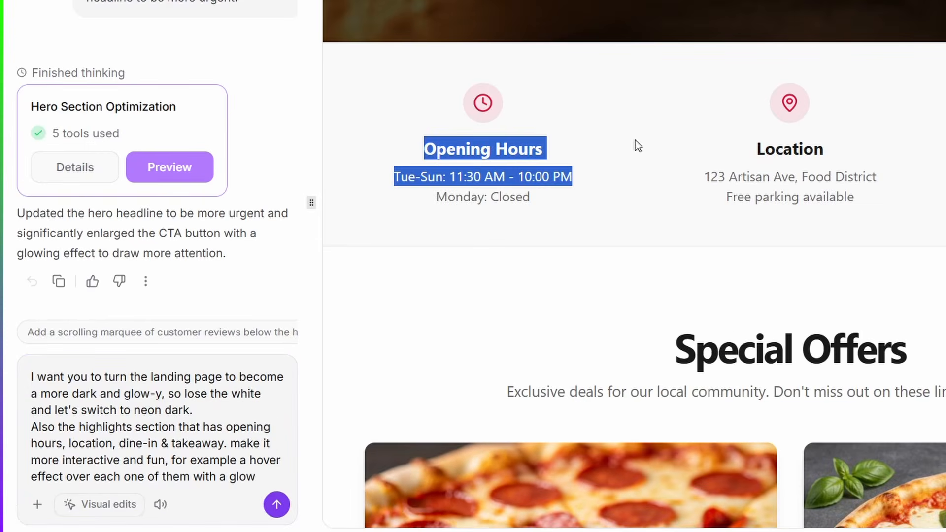
left_click(604, 214)
left_click_drag(766, 150, 841, 150)
left_click(747, 233)
left_click_drag(602, 175, 814, 196)
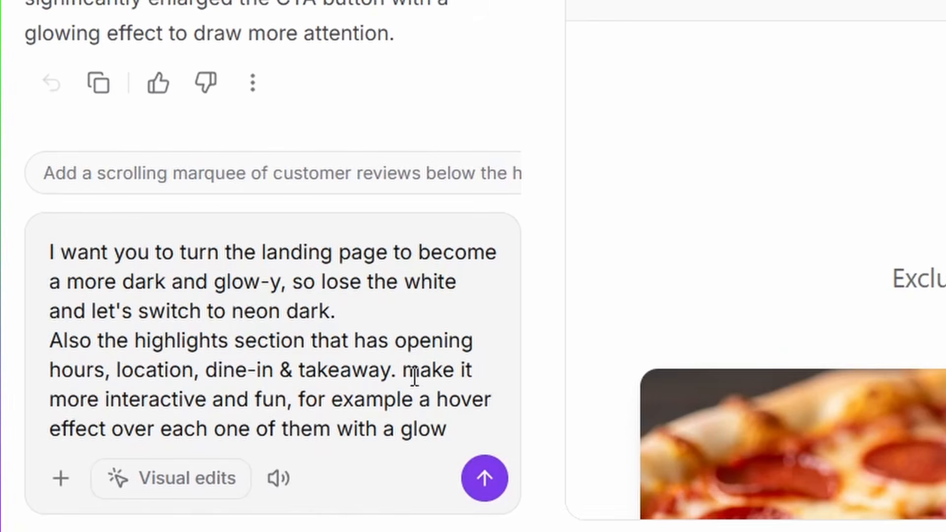
double_click(425, 398)
left_click_drag(100, 399, 452, 418)
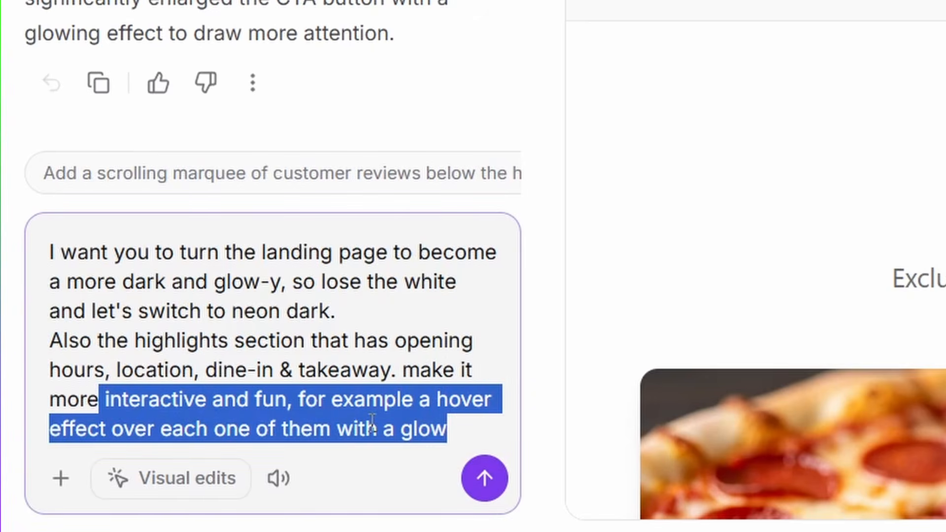
left_click(484, 481)
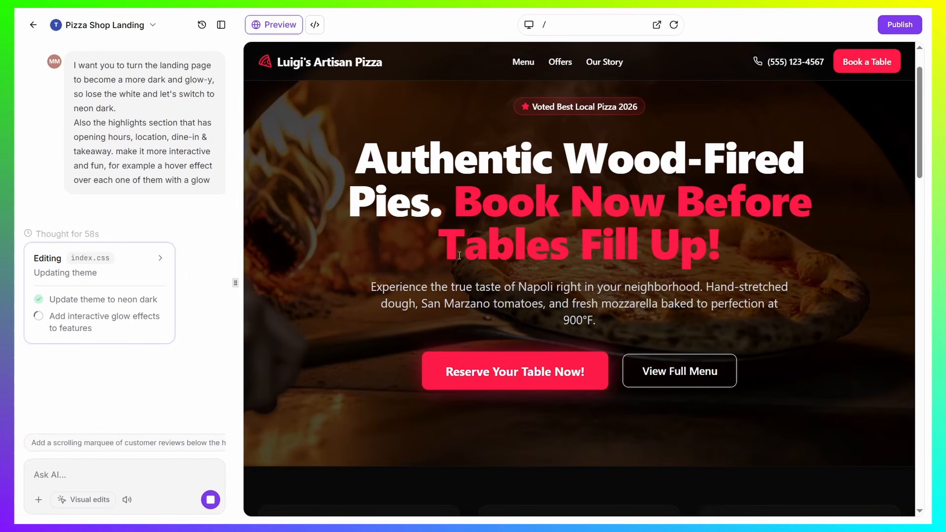
Check the neon dark theme on the page from the hero section through the special offers to the start of the reservation section
scroll(501, 239, "down", 5)
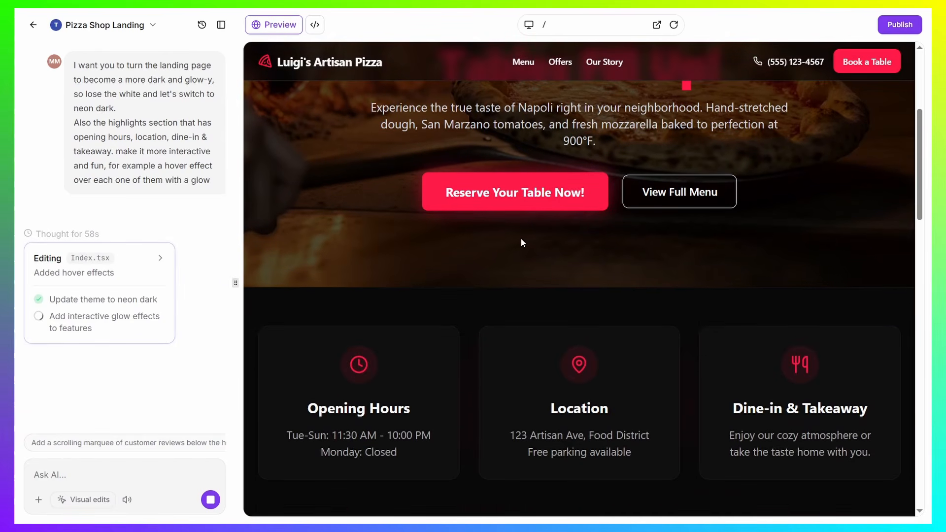
scroll(913, 231, "down", 1)
scroll(913, 234, "down", 8)
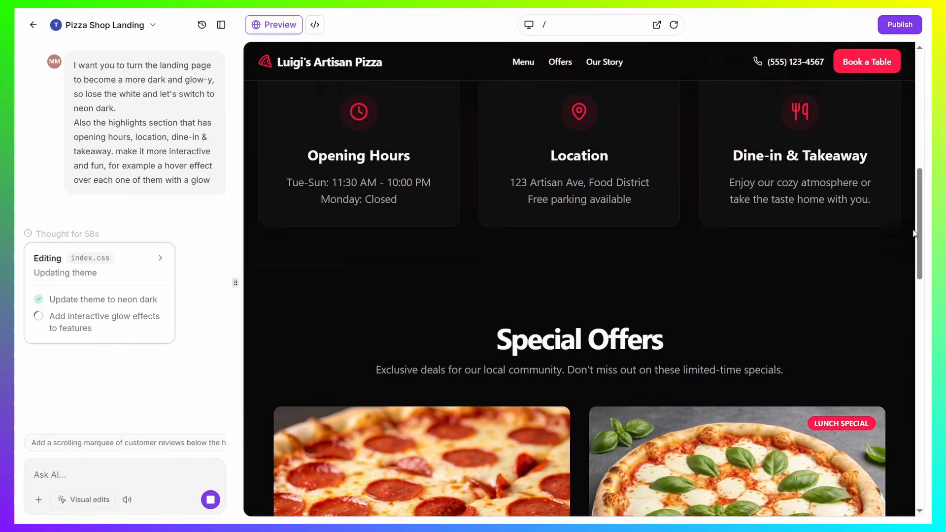
scroll(658, 324, "down", 7)
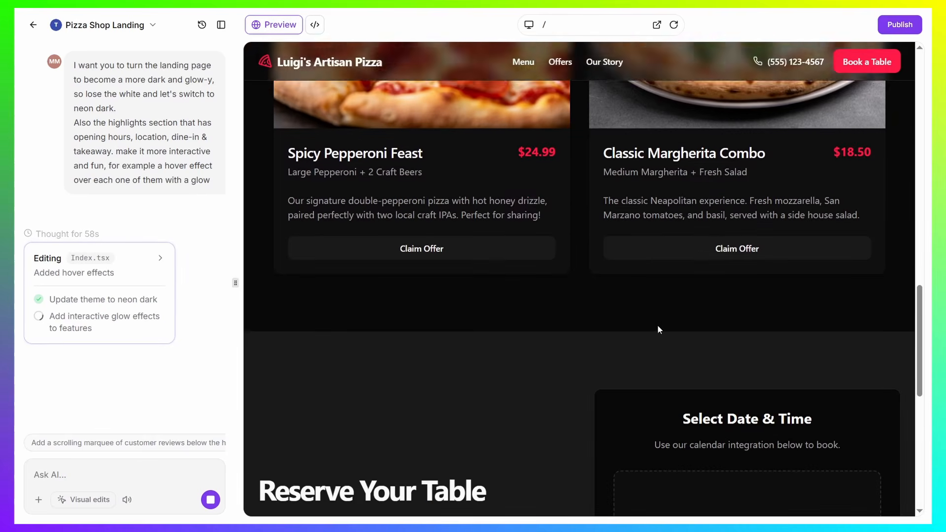
scroll(590, 354, "up", 12)
scroll(473, 360, "up", 1)
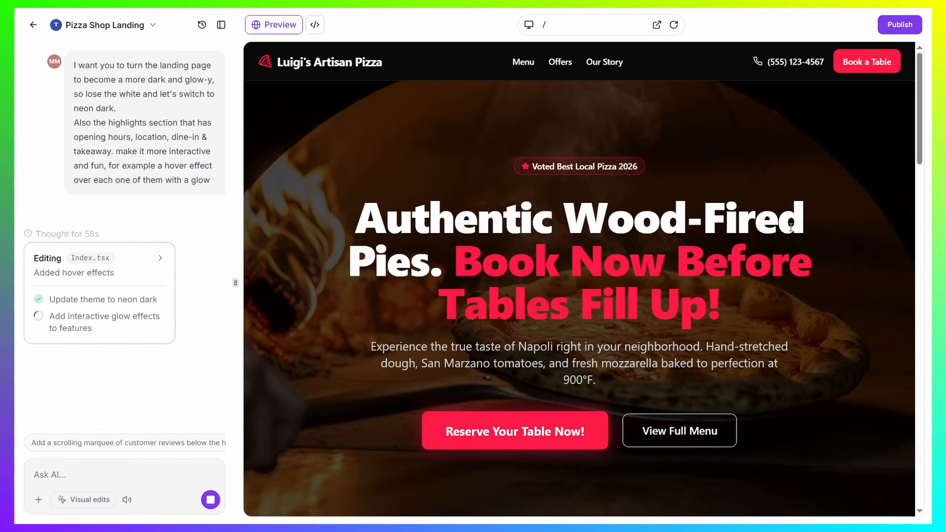
Examine the highlight cards' hover glow and the rest of the restyled page down to the footer, ending back at the hero section
scroll(860, 217, "down", 8)
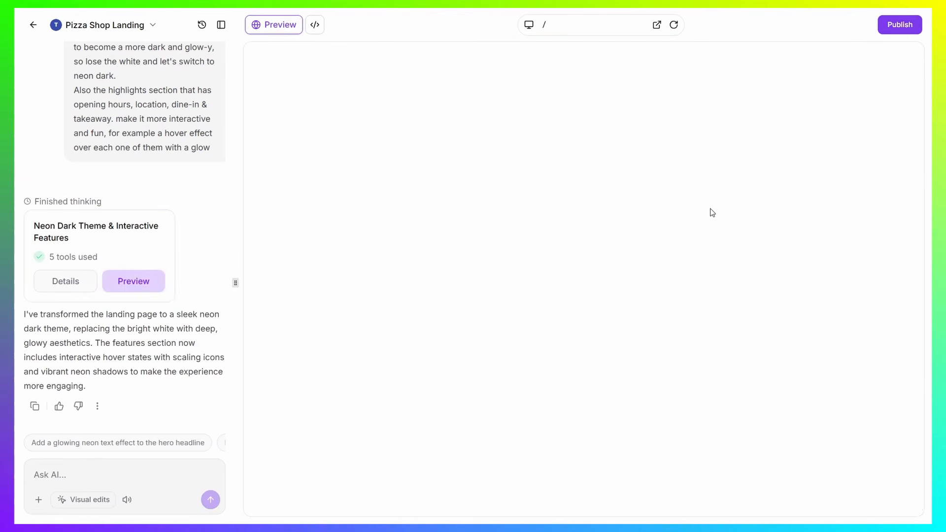
scroll(542, 276, "down", 10)
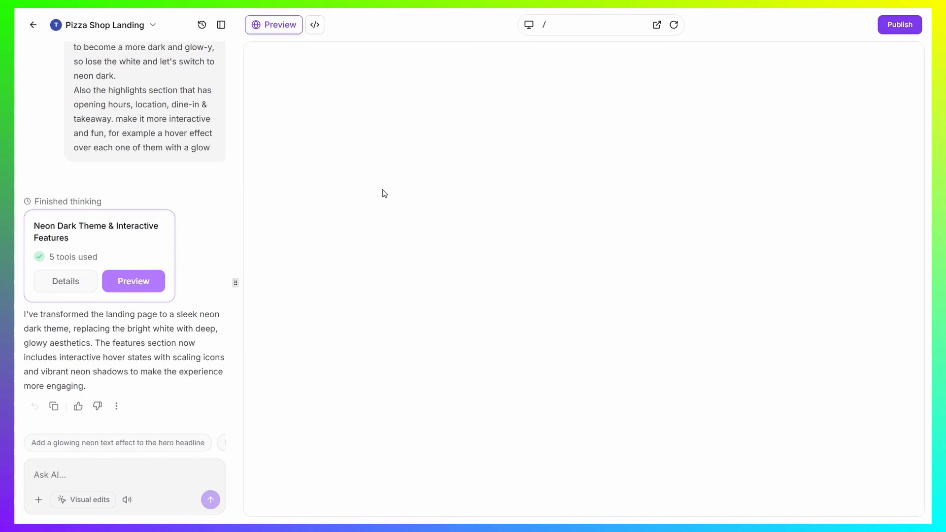
scroll(393, 234, "down", 6)
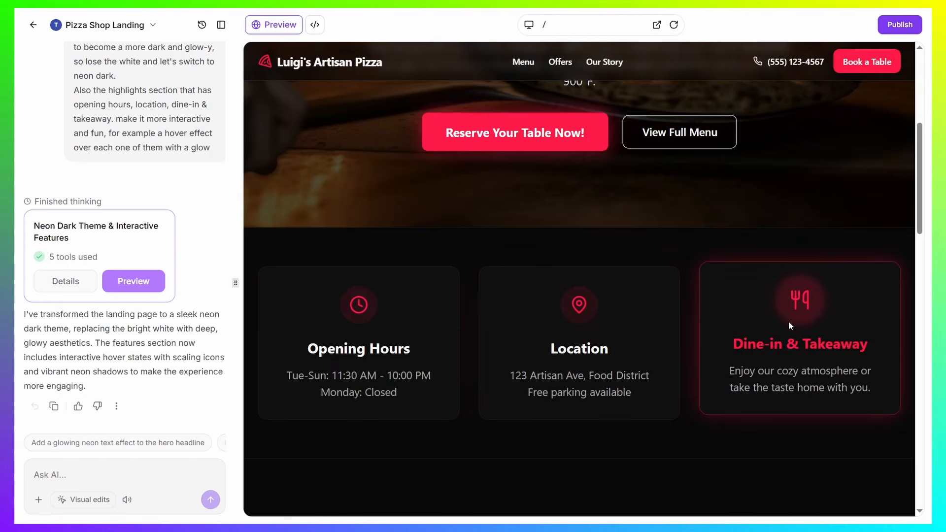
scroll(761, 289, "down", 8)
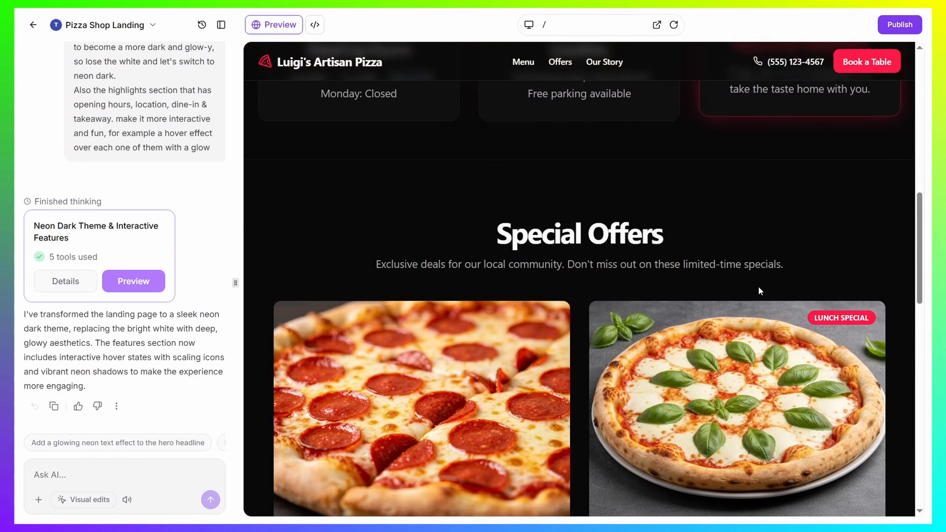
scroll(758, 286, "down", 8)
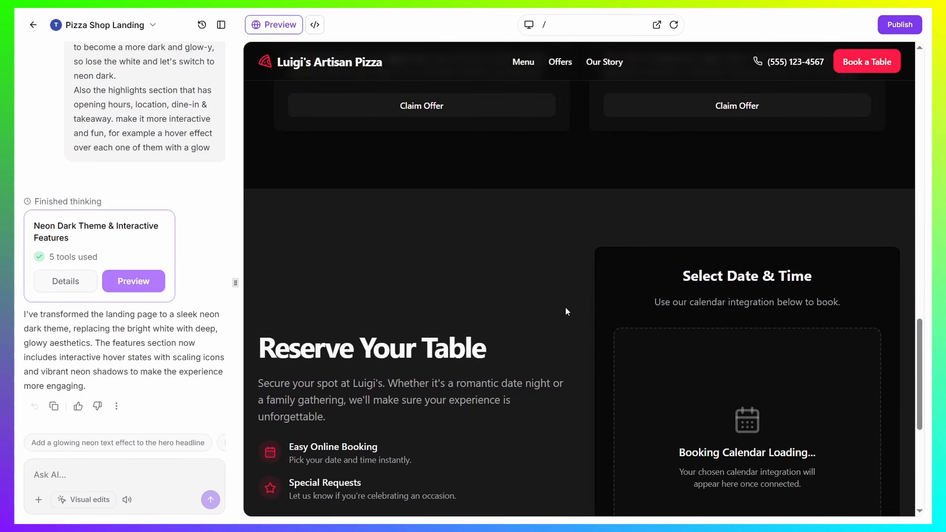
scroll(563, 309, "down", 4)
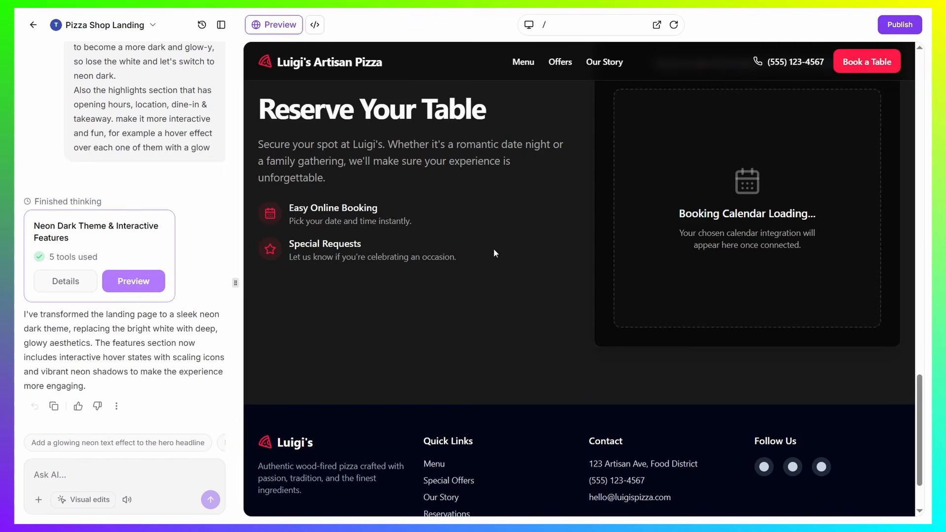
scroll(517, 247, "up", 10)
scroll(537, 223, "up", 10)
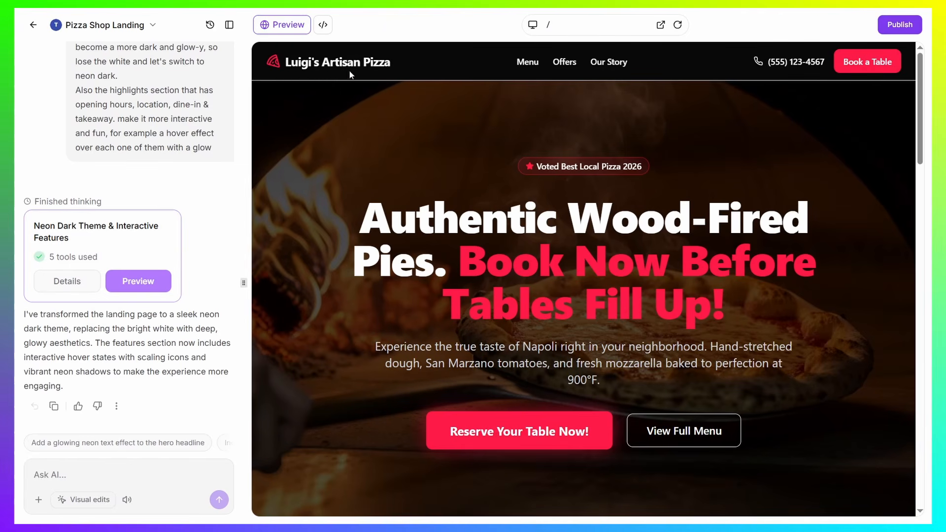
Attach the image Tutorial.png from the Explainer Media folder to the AI chat message
left_click(39, 501)
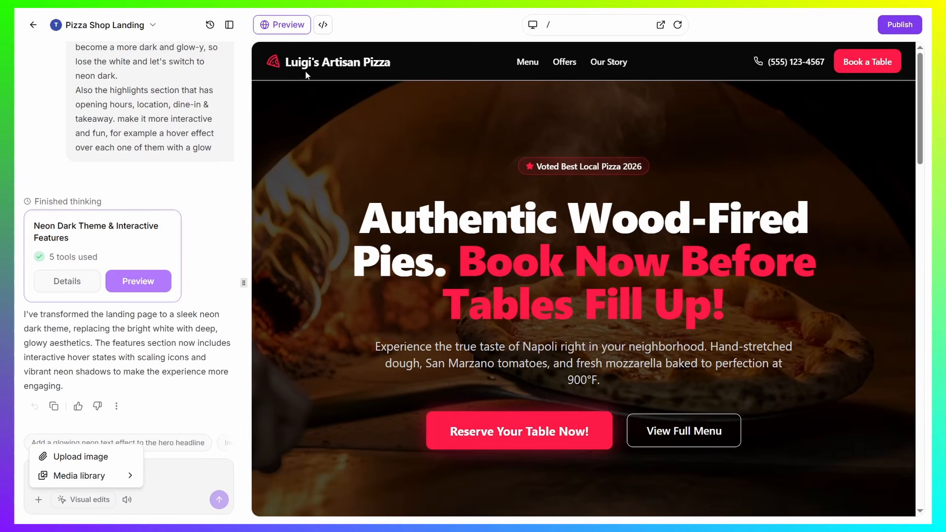
left_click(79, 458)
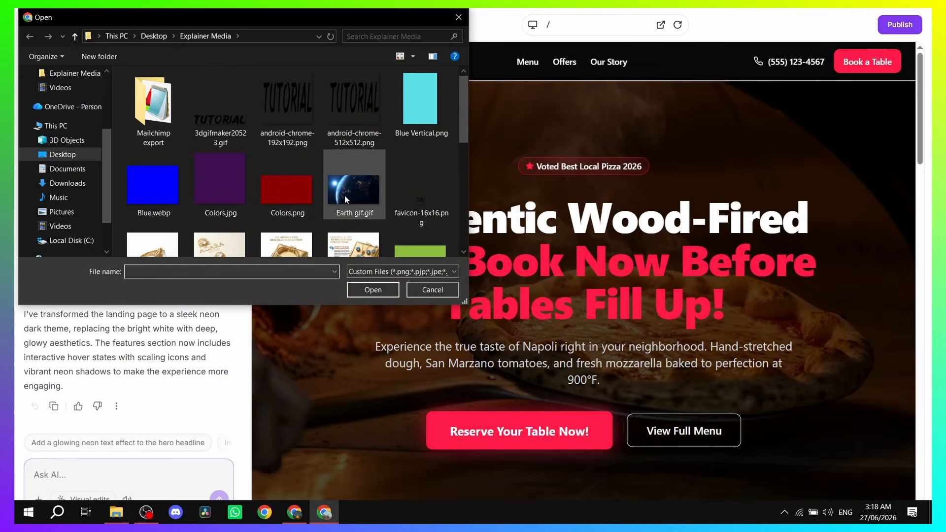
scroll(363, 186, "down", 5)
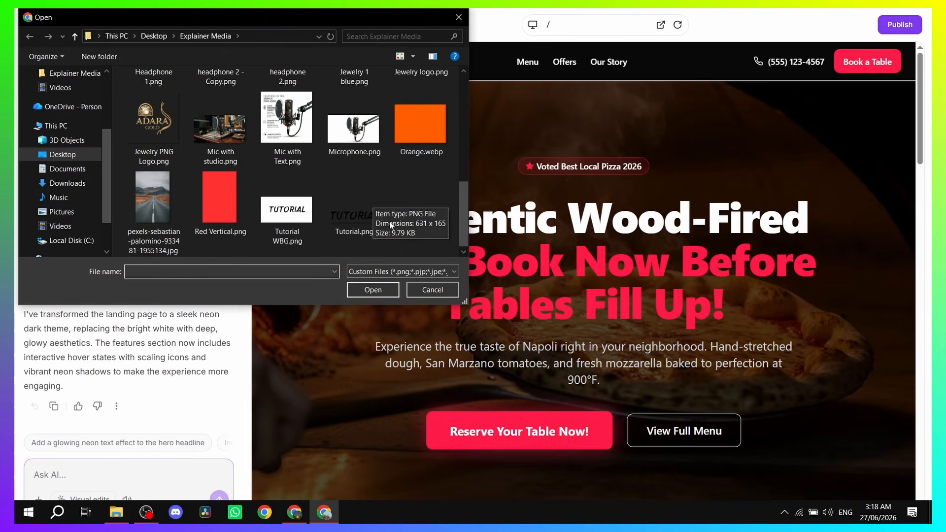
double_click(369, 206)
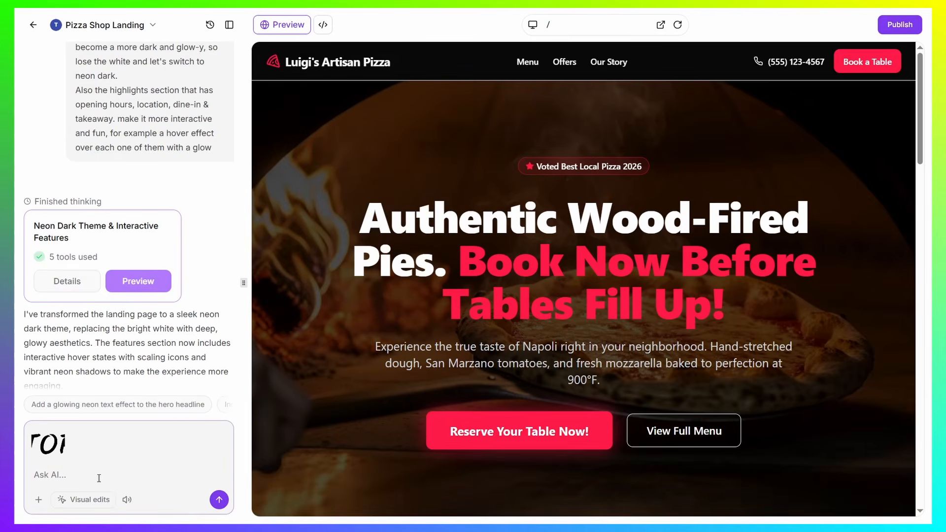
Ask the AI to use the attached image as the logo and make the header white
type("use this as the logo. And make the heade")
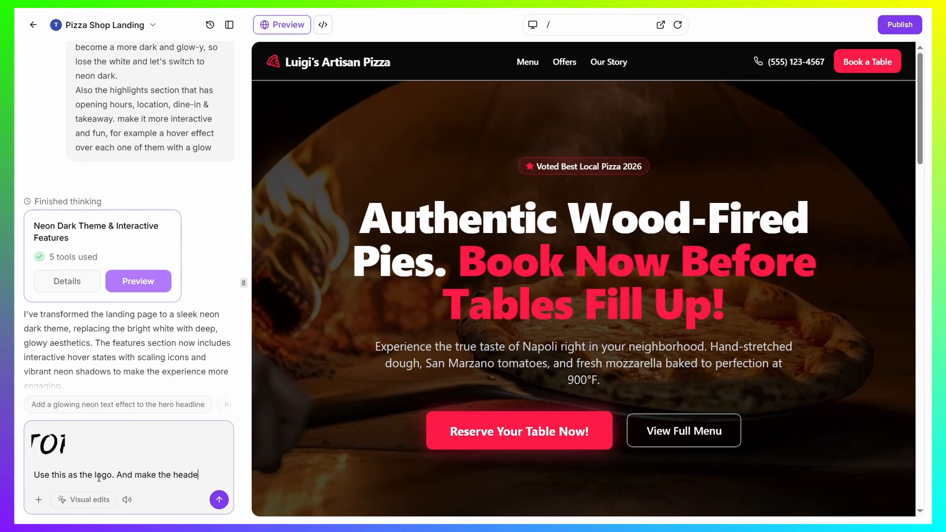
type("r to be white")
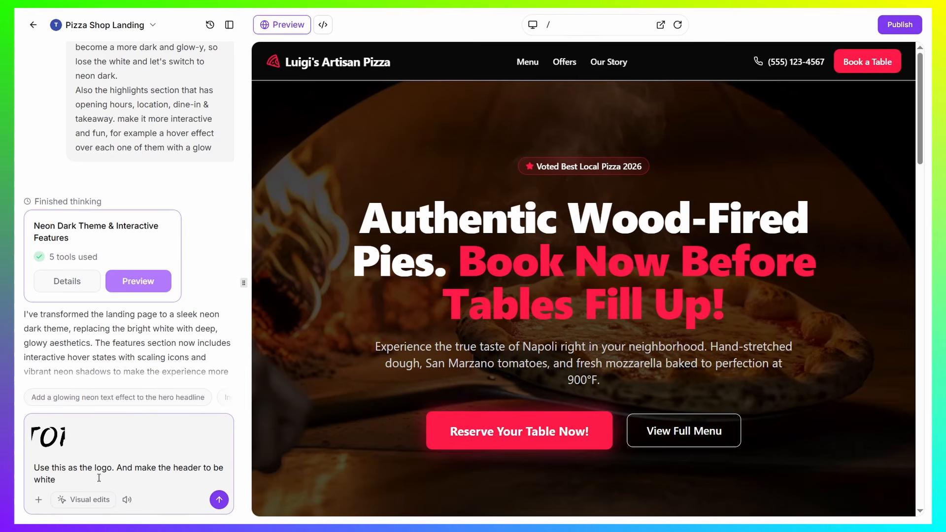
key("Return")
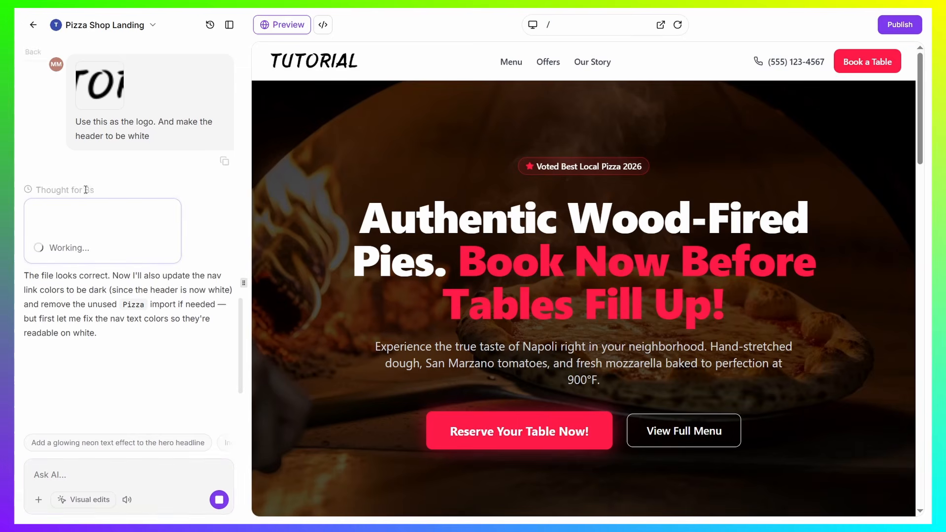
Go back to the AI Studio home page and reopen the Pizza Shop Landing project from the recent projects
left_click(33, 25)
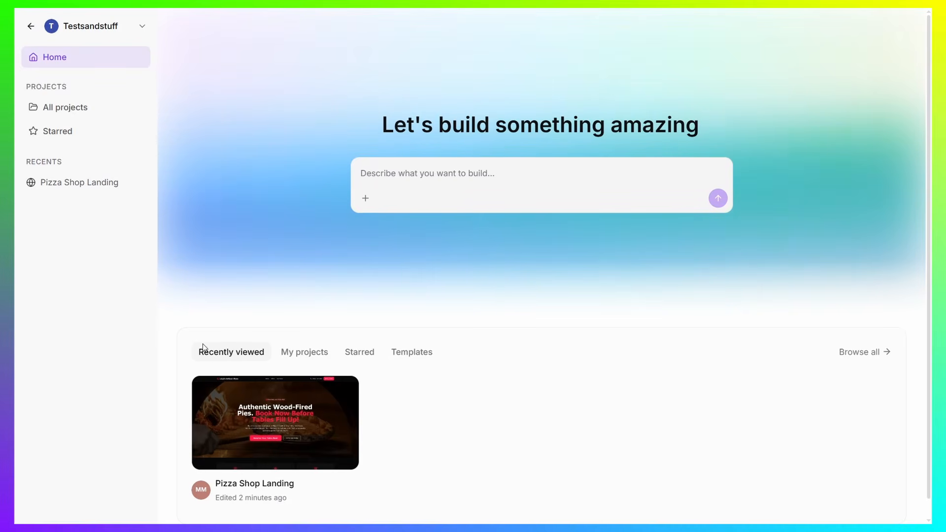
left_click(85, 185)
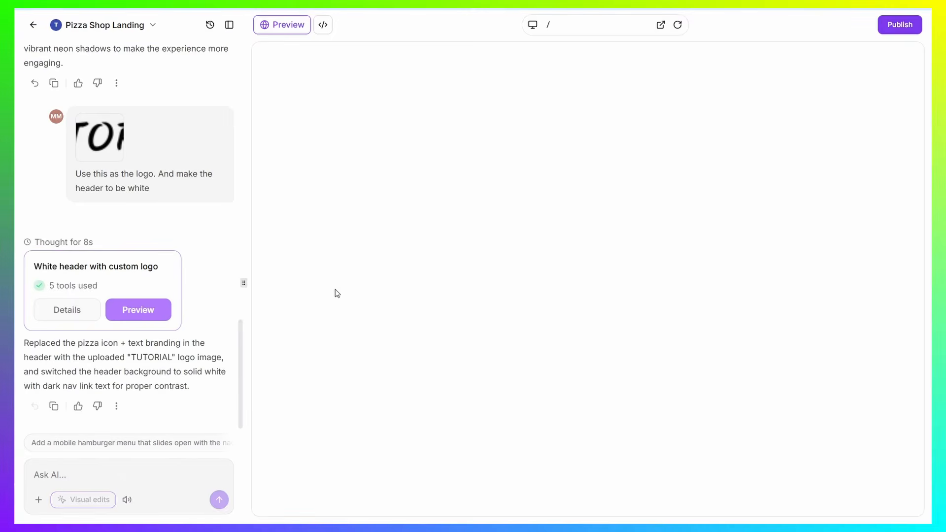